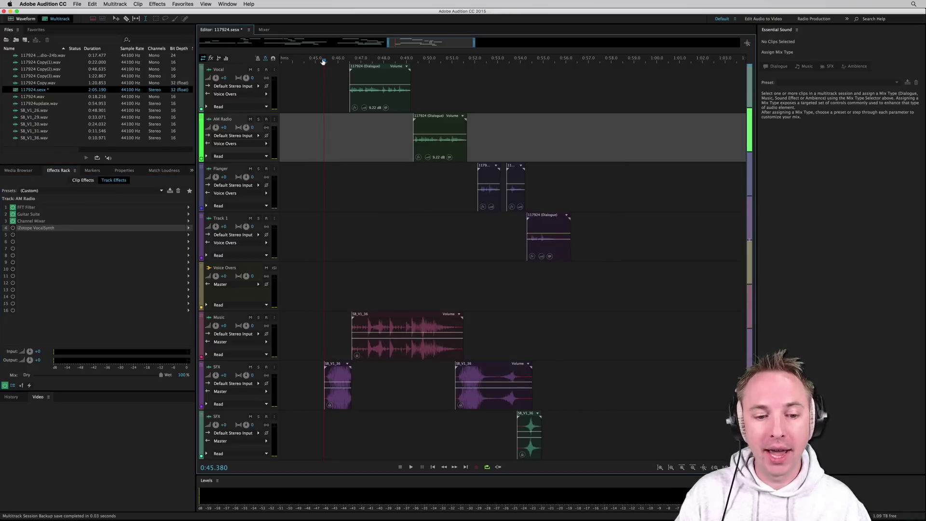
# - Play the full mix, then solo the AM Radio track and play it back alone
pyautogui.press('space')
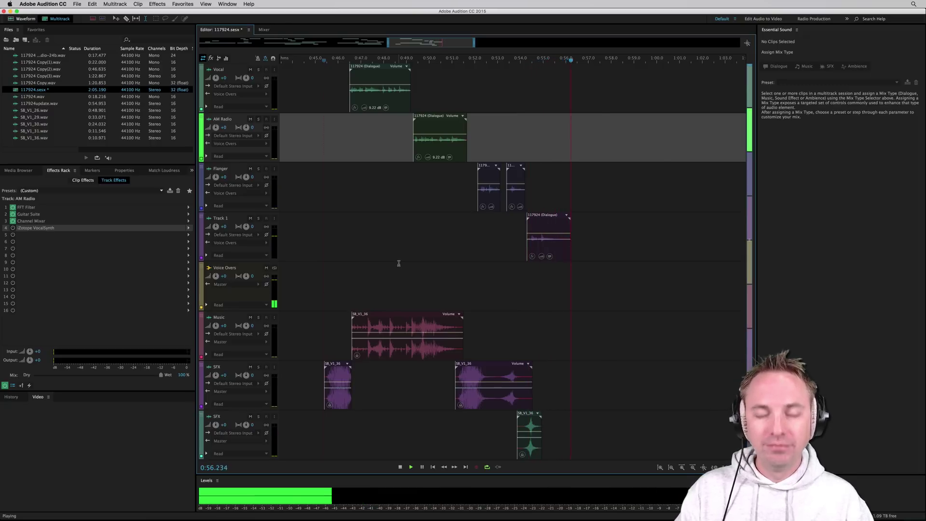
pyautogui.press('space')
pyautogui.hscroll(5, 663, 347)
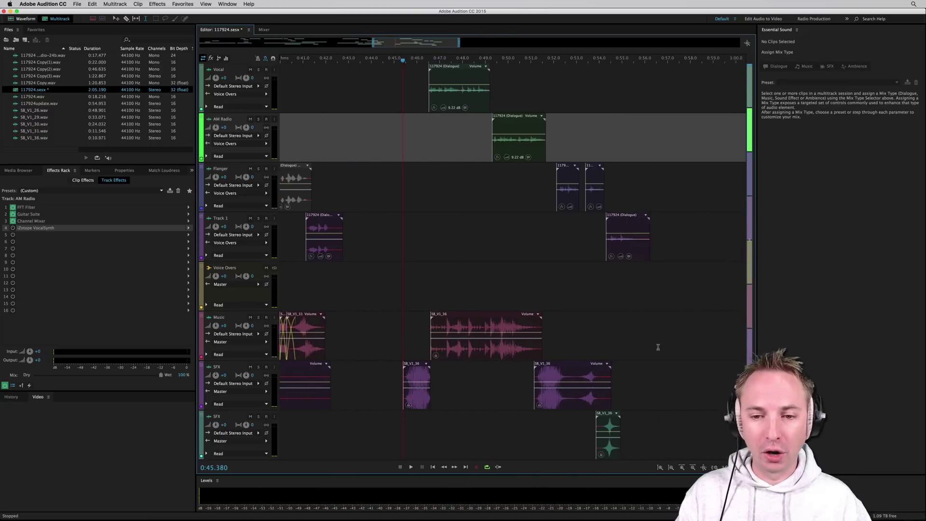
pyautogui.scroll(3, 653, 346)
pyautogui.hscroll(2, 654, 347)
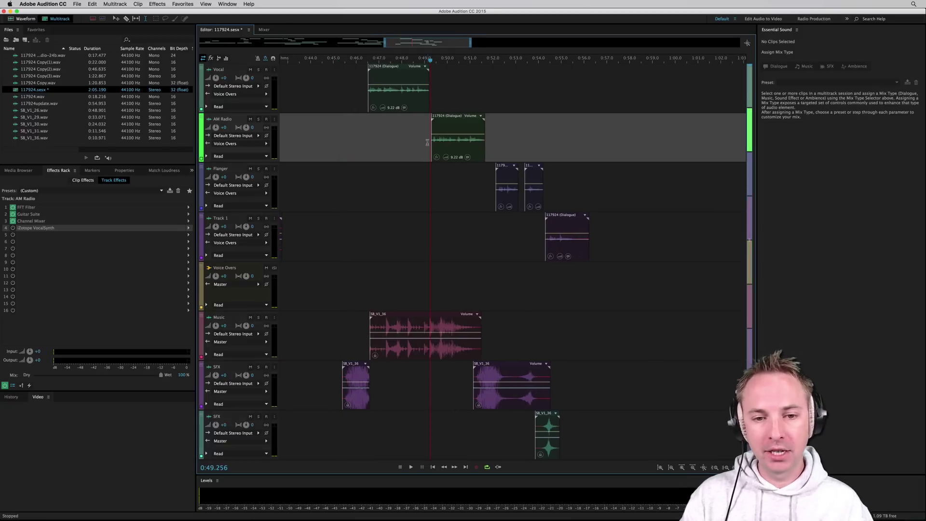
pyautogui.click(259, 119)
pyautogui.press('space')
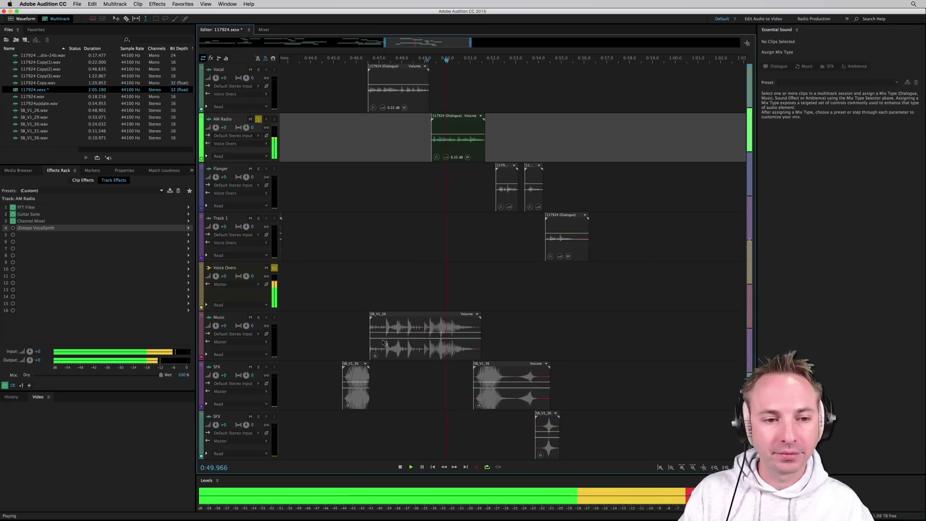
pyautogui.press('space')
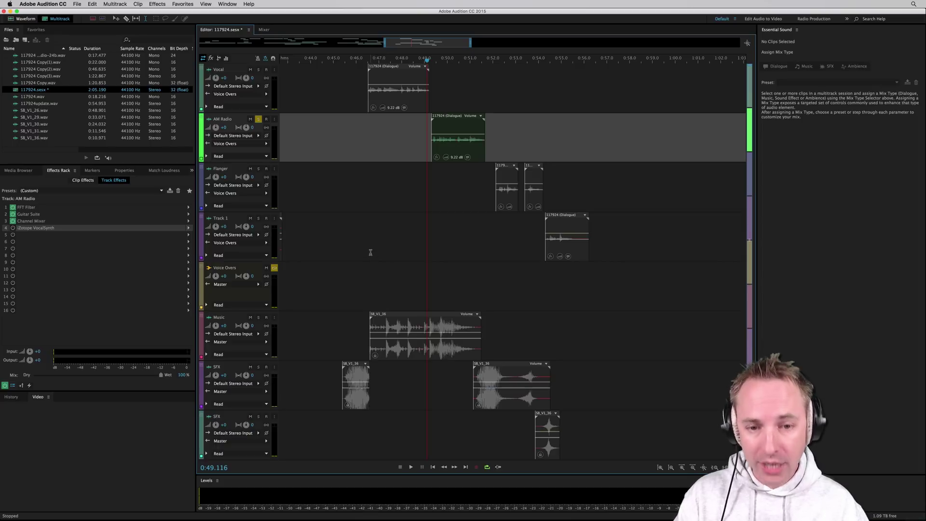
# - Open VocalSynth from the AM Radio track's Effects Rack and load its <Default> preset
pyautogui.doubleClick(28, 229)
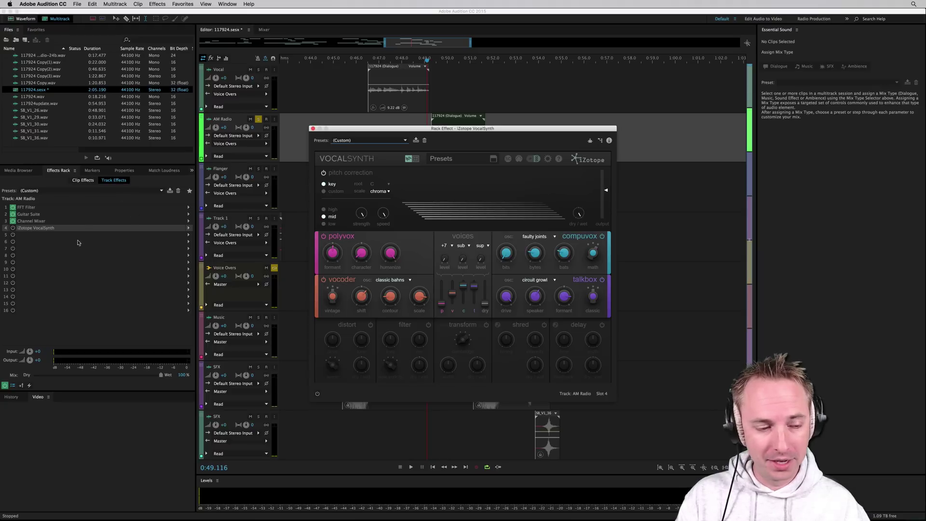
pyautogui.click(14, 228)
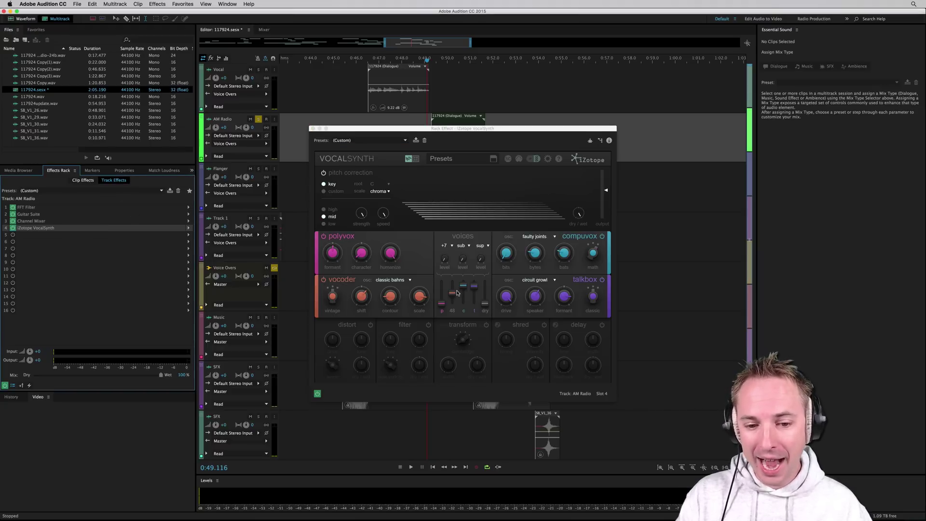
pyautogui.click(491, 159)
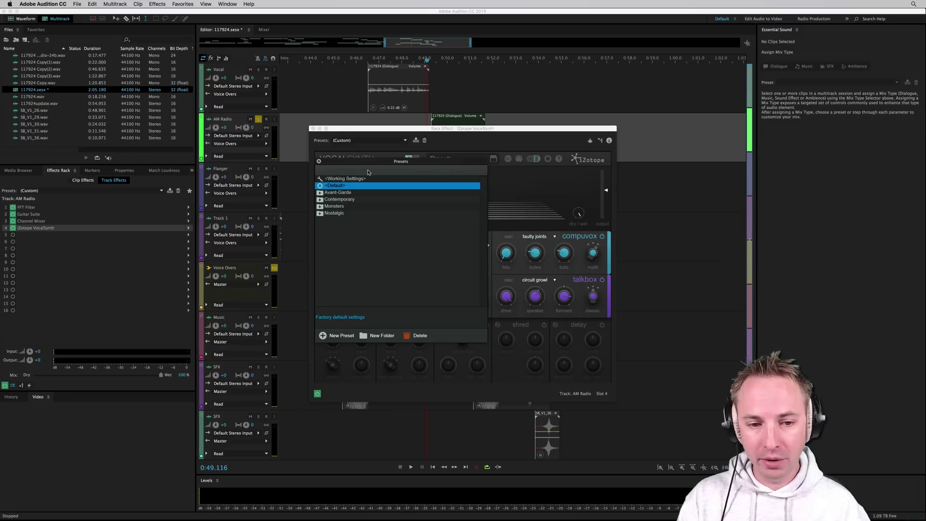
pyautogui.click(336, 186)
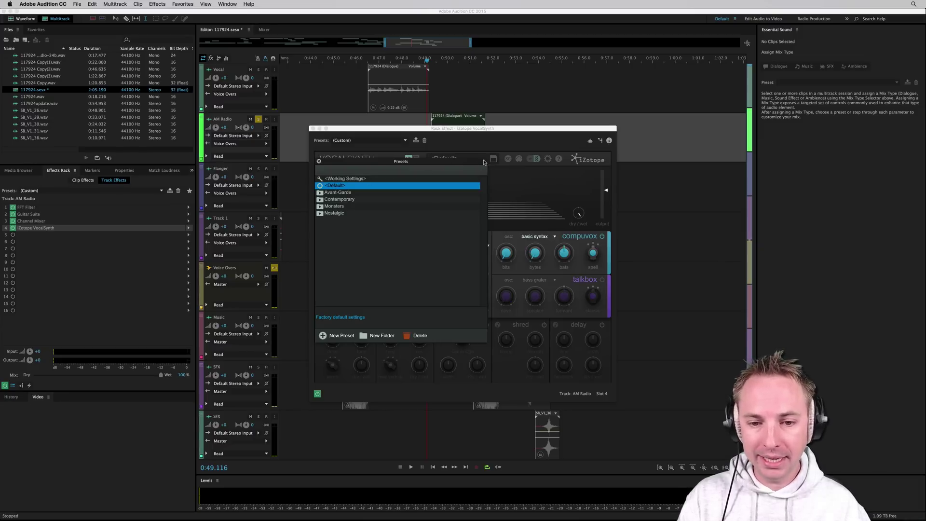
pyautogui.click(319, 161)
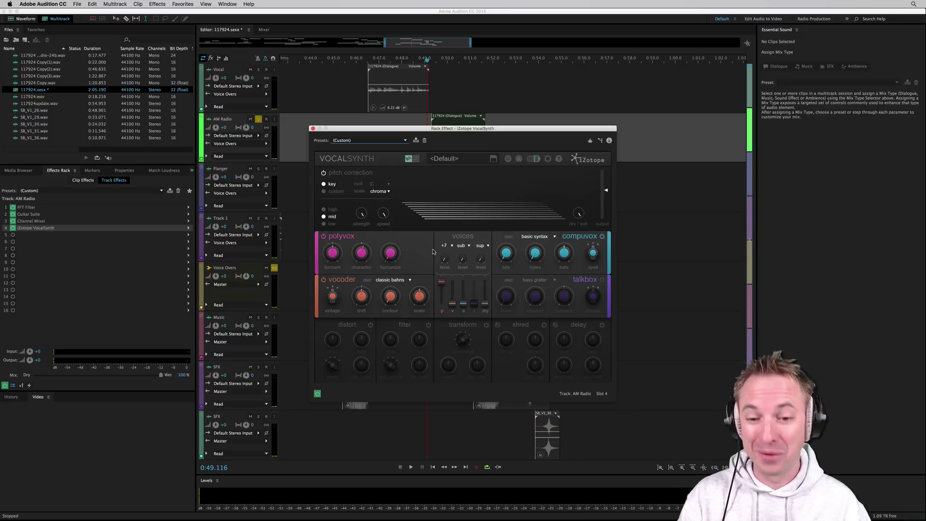
# - Switch off the vocoder, compuvox, talkbox and polyvox modules
pyautogui.click(324, 279)
pyautogui.click(602, 237)
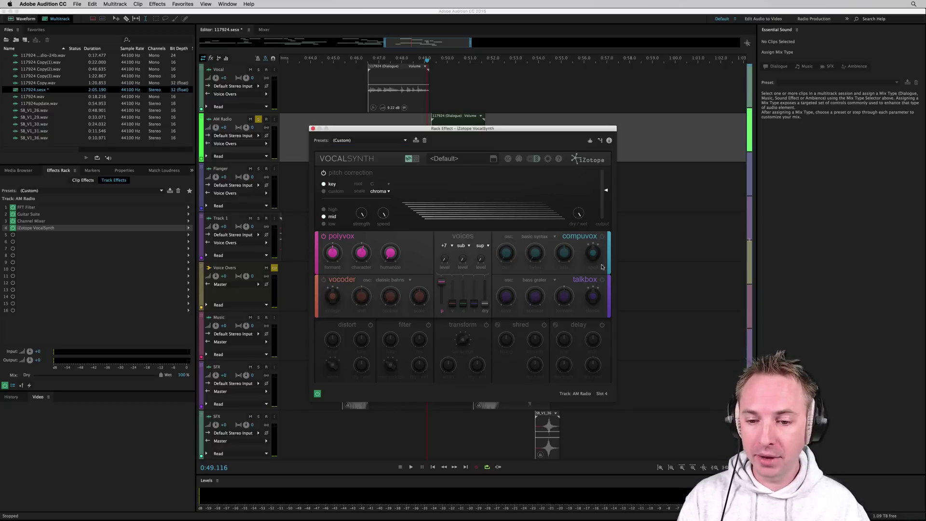
pyautogui.click(602, 280)
pyautogui.click(602, 281)
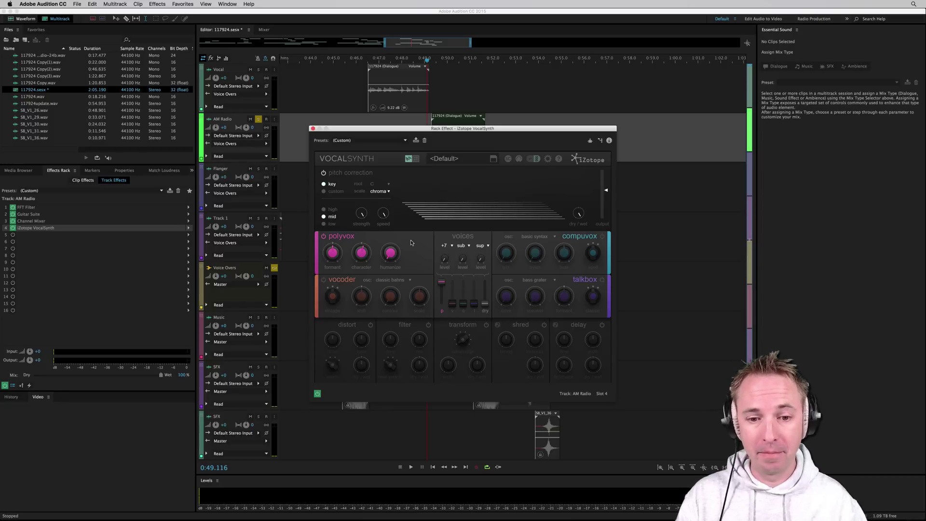
pyautogui.click(322, 237)
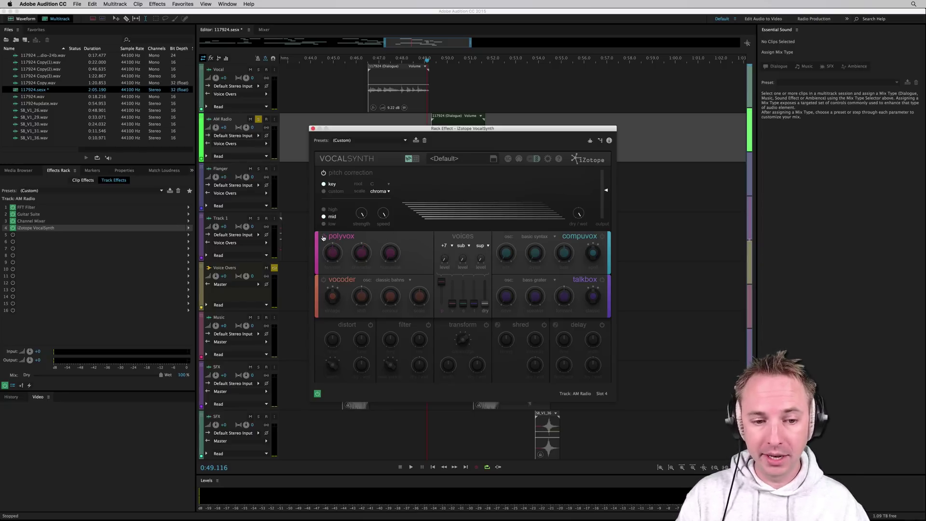
# - Raise the dry level to full, audition it, then return it to zero
pyautogui.moveTo(487, 303); pyautogui.dragTo(485, 281)
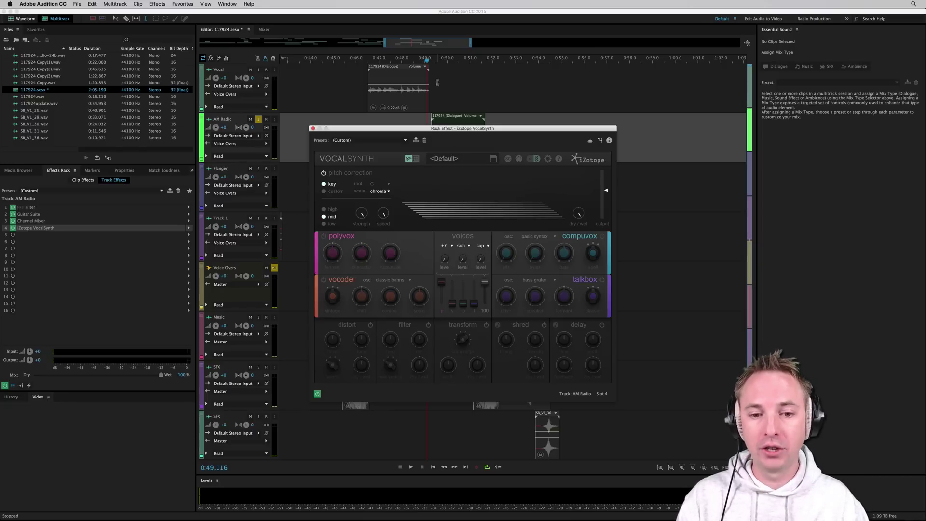
pyautogui.press('space')
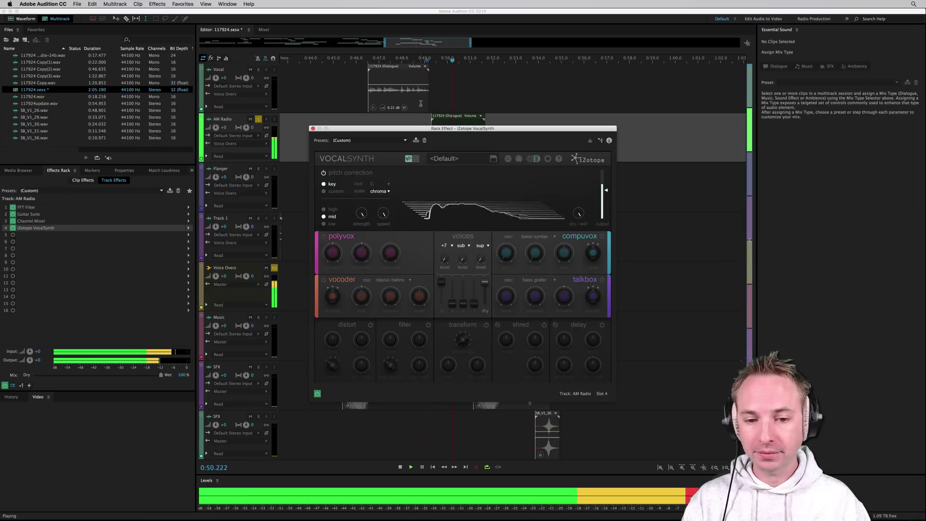
pyautogui.press('space')
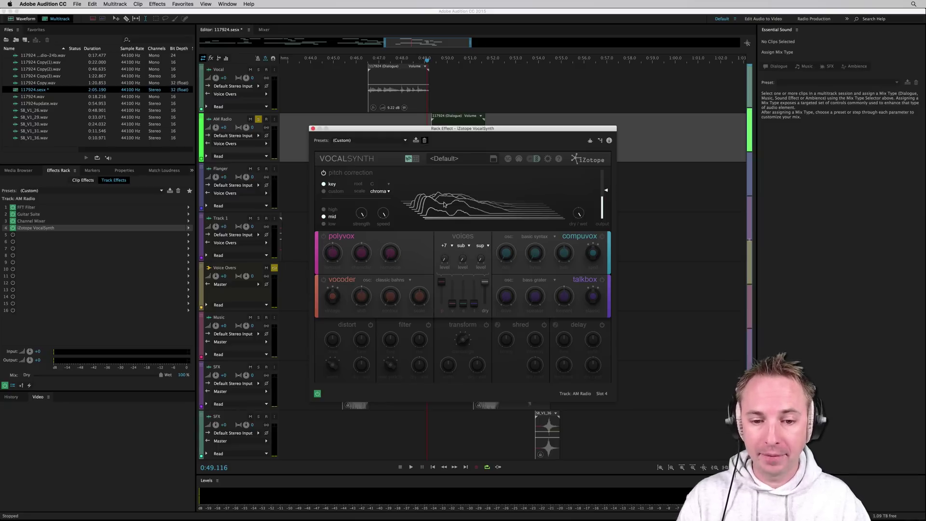
pyautogui.moveTo(485, 281); pyautogui.dragTo(487, 316)
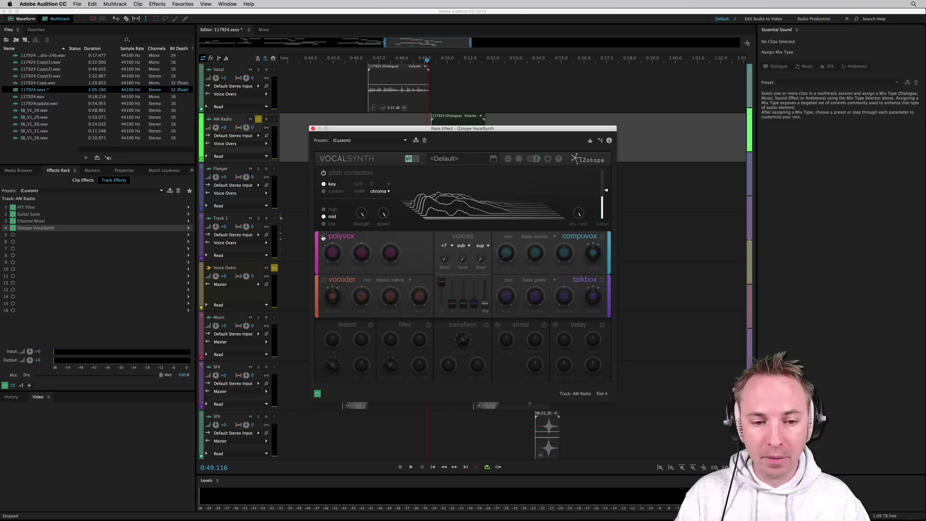
# - Turn polyvox back on and adjust its formant knob while listening
pyautogui.click(323, 237)
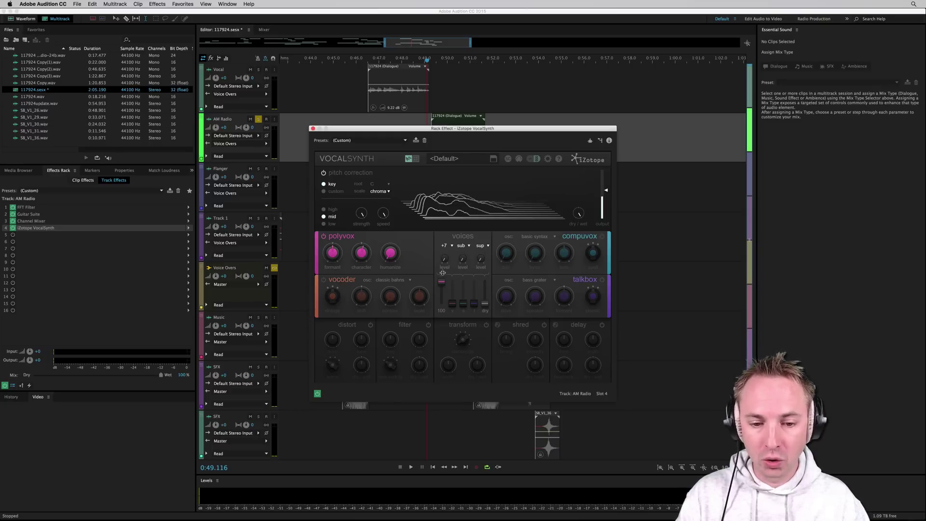
pyautogui.moveTo(336, 250)
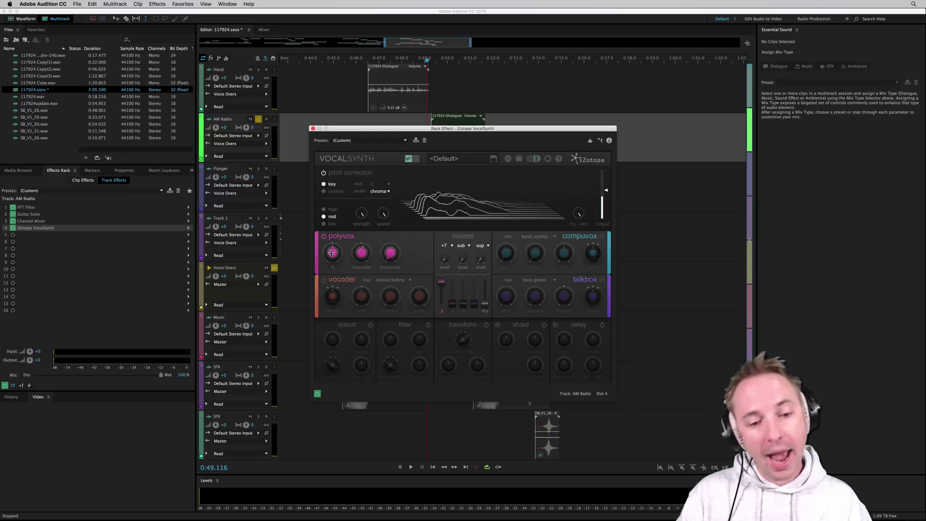
pyautogui.moveTo(365, 254)
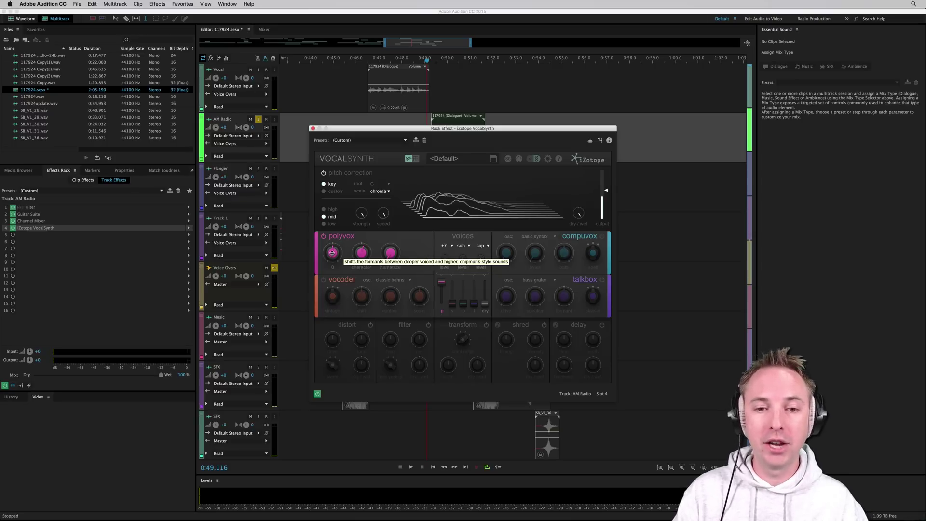
pyautogui.press('space')
pyautogui.moveTo(332, 253); pyautogui.dragTo(337, 199)
pyautogui.press('space')
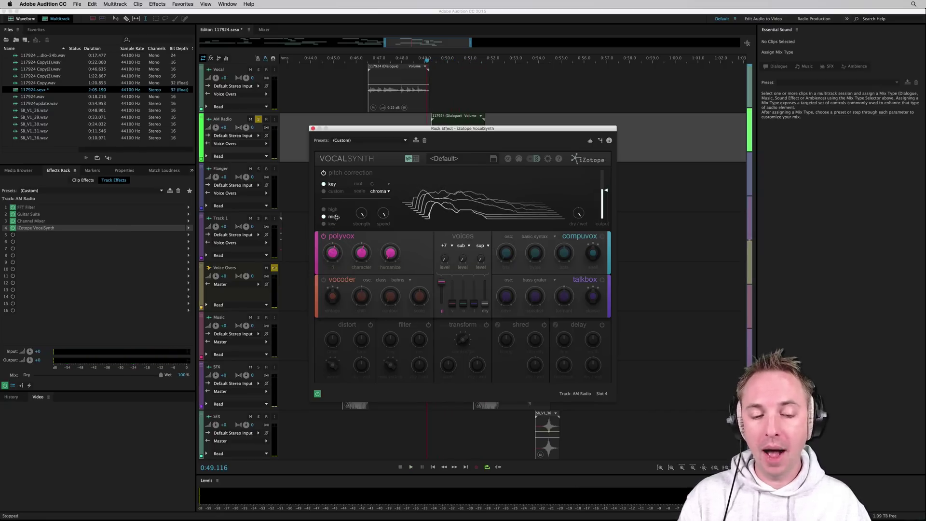
# - Raise the polyvox character to 75 during playback, then pull the polyvox level to 0
pyautogui.press('space')
pyautogui.moveTo(361, 252); pyautogui.dragTo(380, 246)
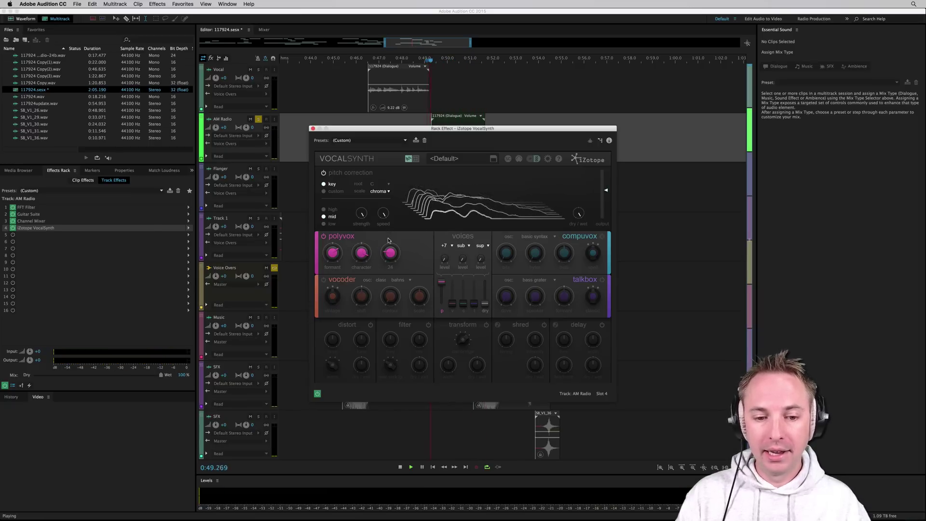
pyautogui.press('space')
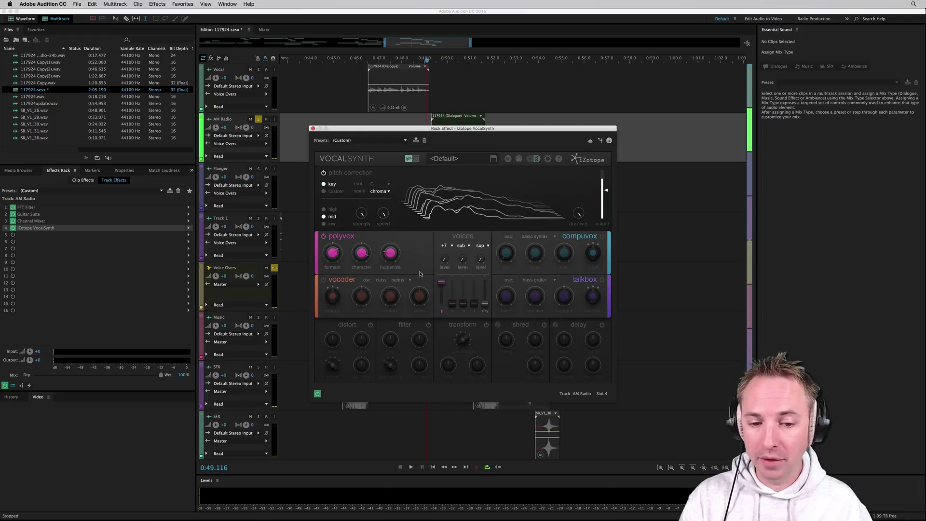
pyautogui.moveTo(444, 281); pyautogui.dragTo(443, 305)
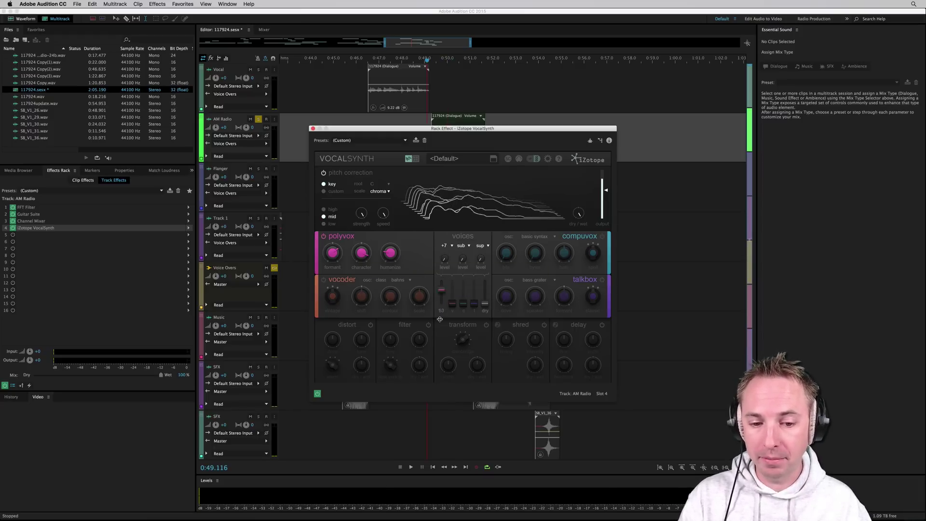
# - Turn on the vocoder module at level 100 and audition it
pyautogui.click(323, 281)
pyautogui.moveTo(452, 304); pyautogui.dragTo(452, 281)
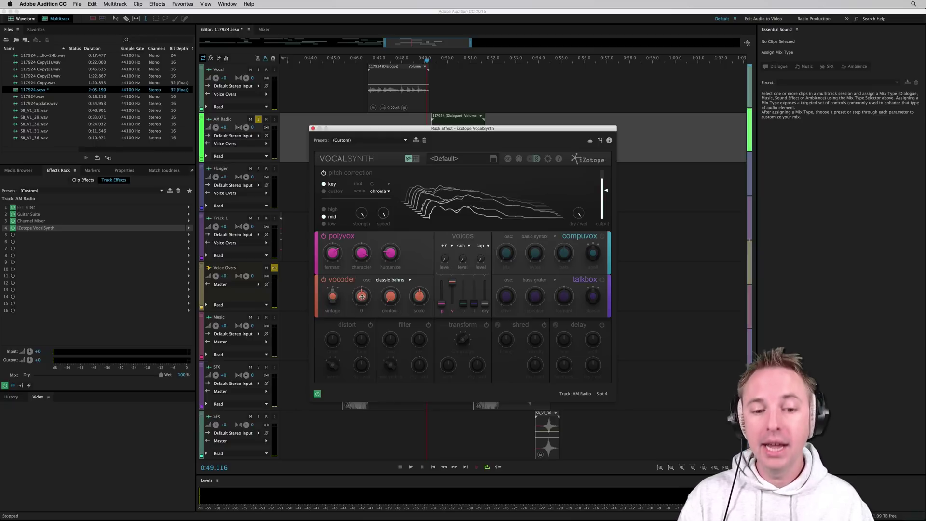
pyautogui.press('space')
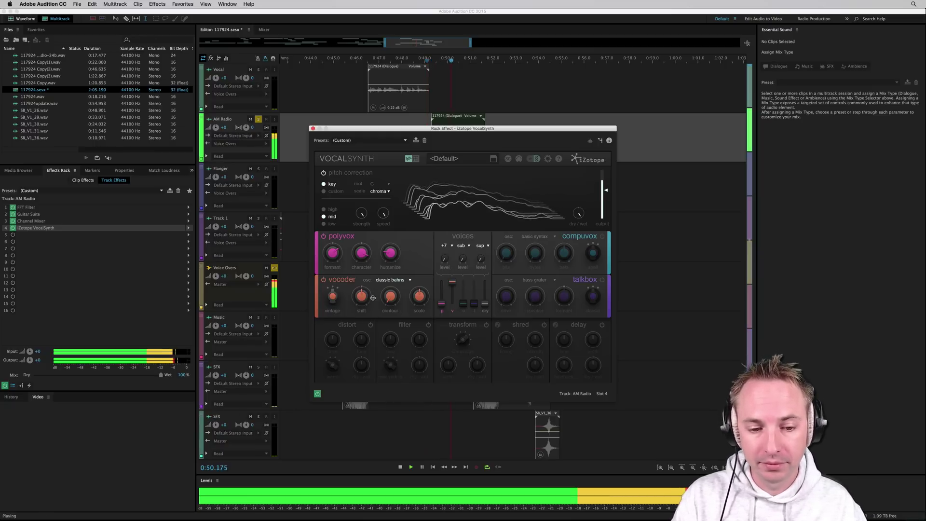
pyautogui.press('space')
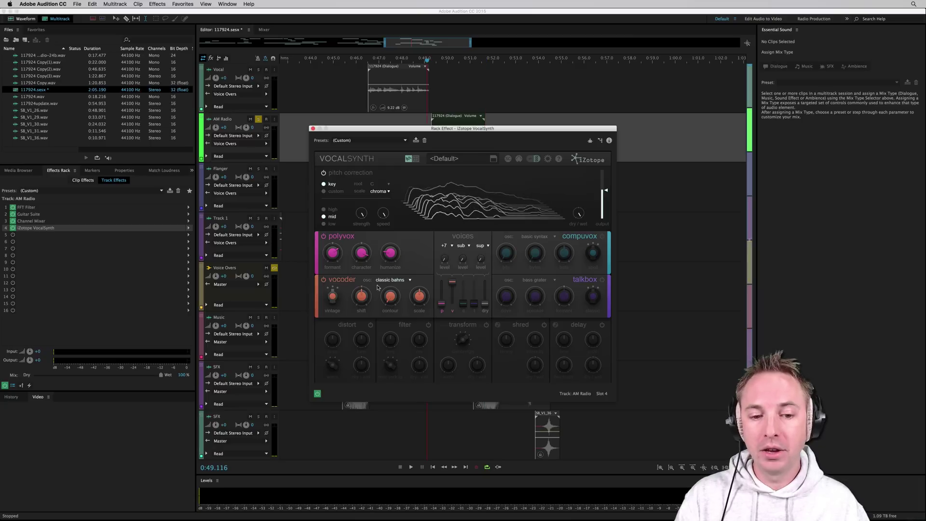
# - Audition the crushed vox, detuned dream and mr. square vocoder patches
pyautogui.click(389, 280)
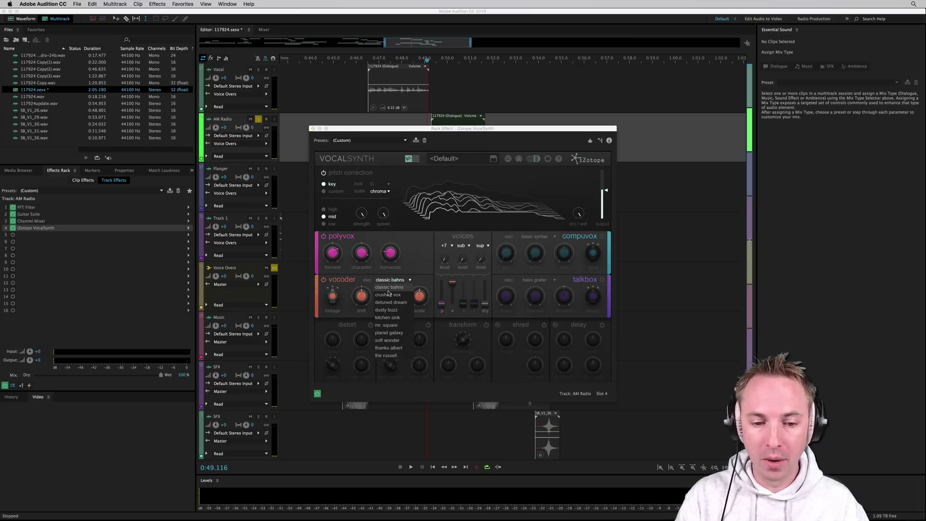
pyautogui.click(386, 295)
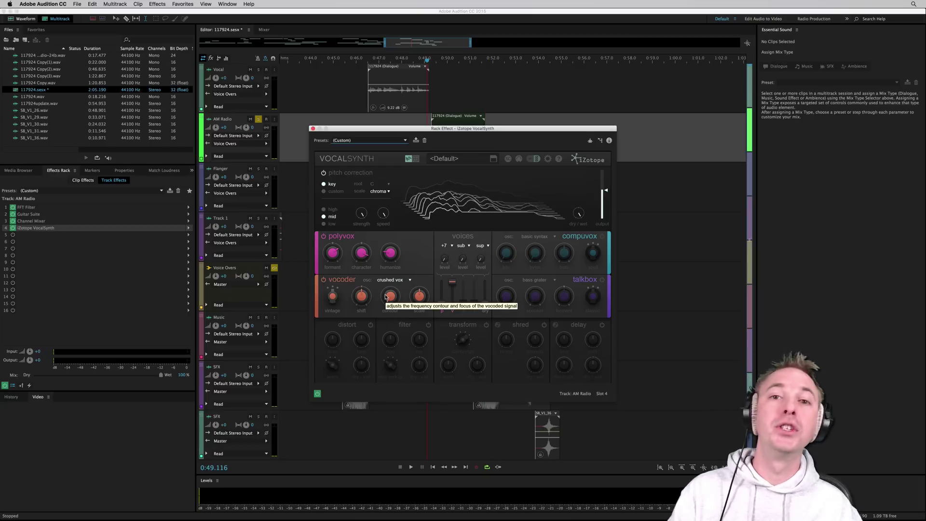
pyautogui.press('space')
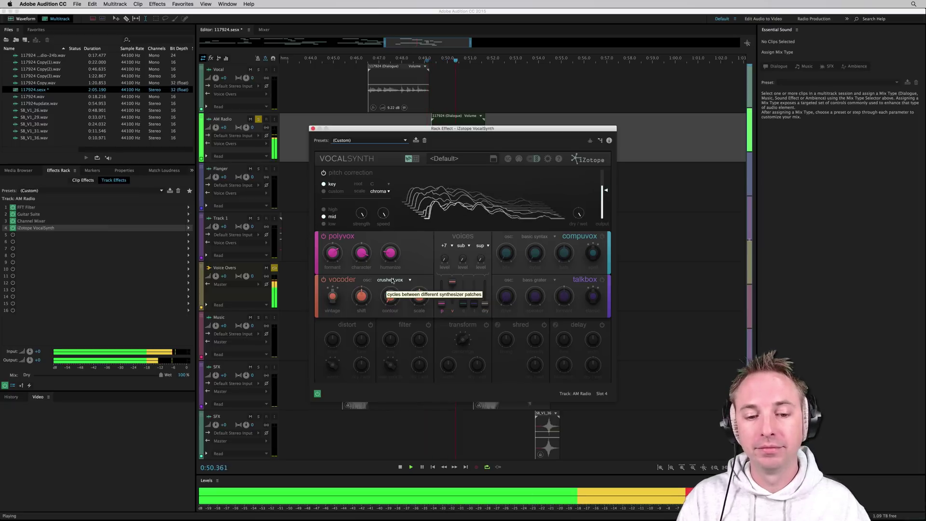
pyautogui.press('space')
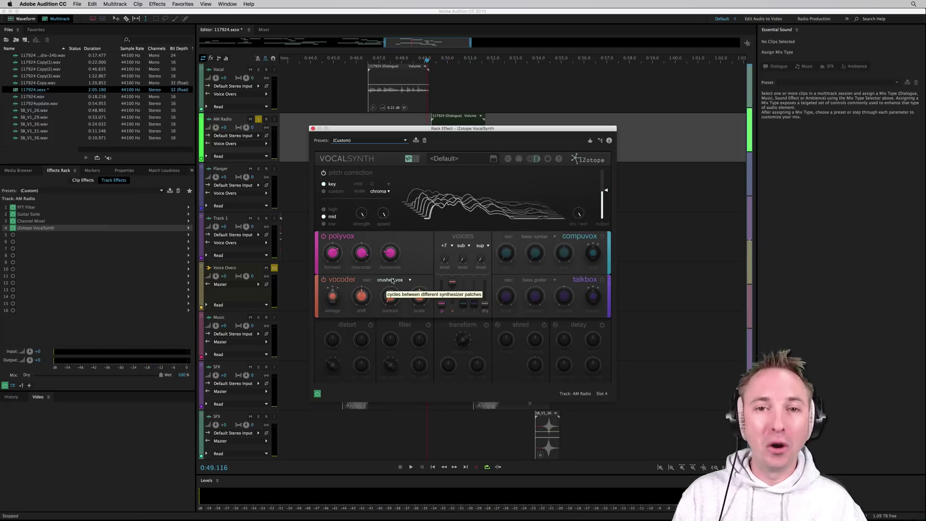
pyautogui.click(391, 281)
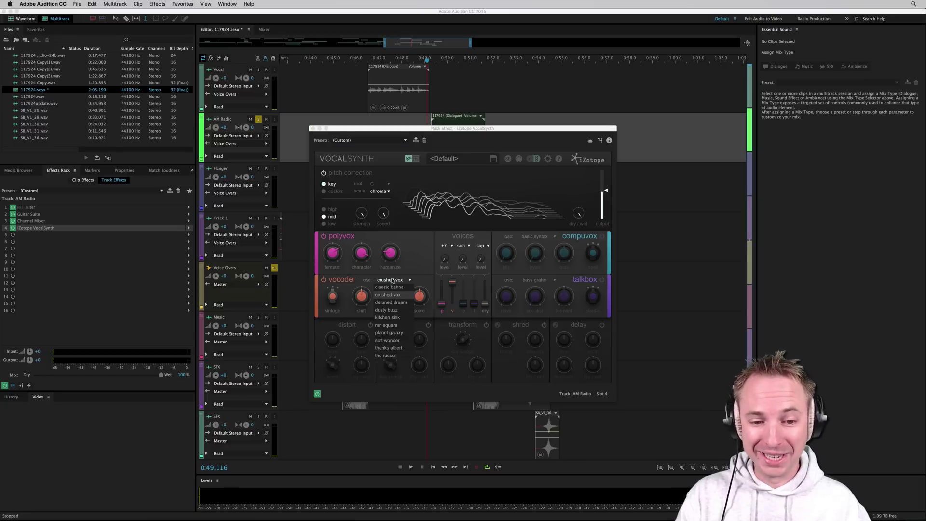
pyautogui.click(390, 303)
pyautogui.press('space')
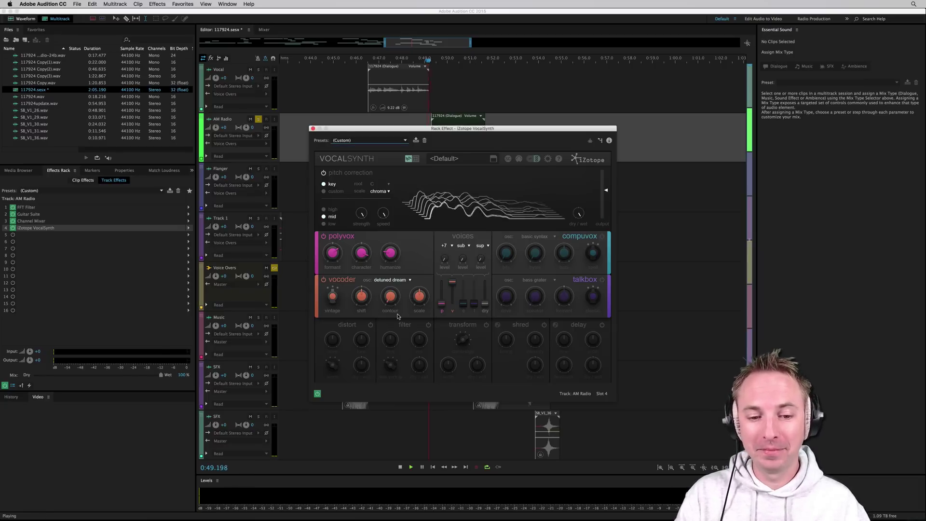
pyautogui.click(387, 281)
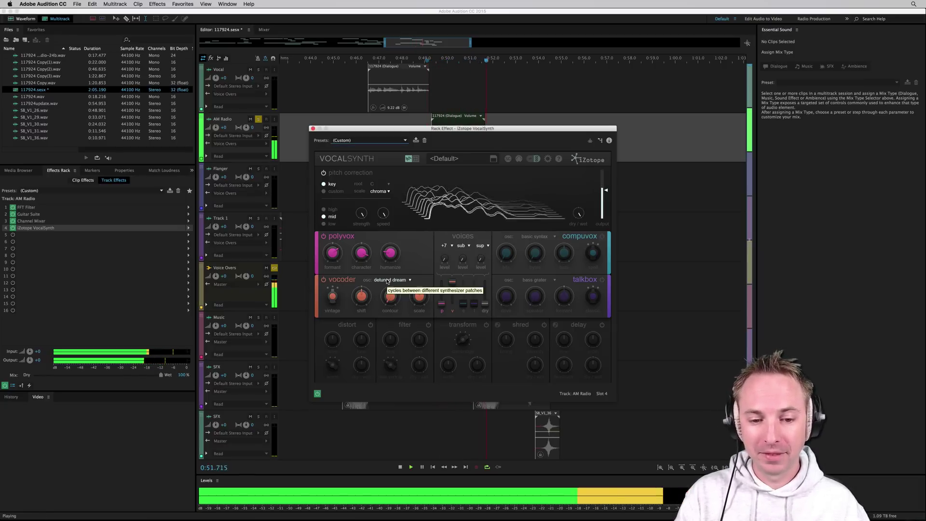
pyautogui.press('space')
pyautogui.click(394, 326)
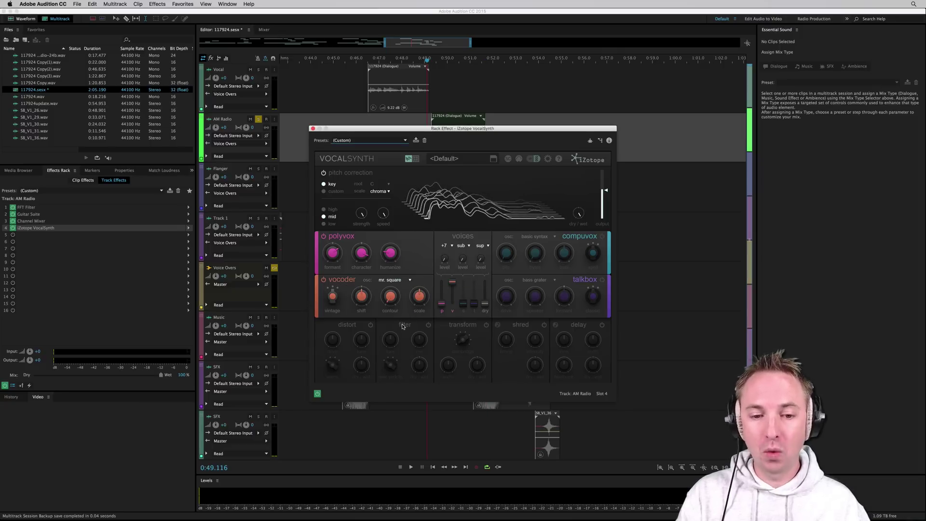
pyautogui.press('space')
# - Audition the planet galaxy and russell vocoder patches
pyautogui.click(390, 280)
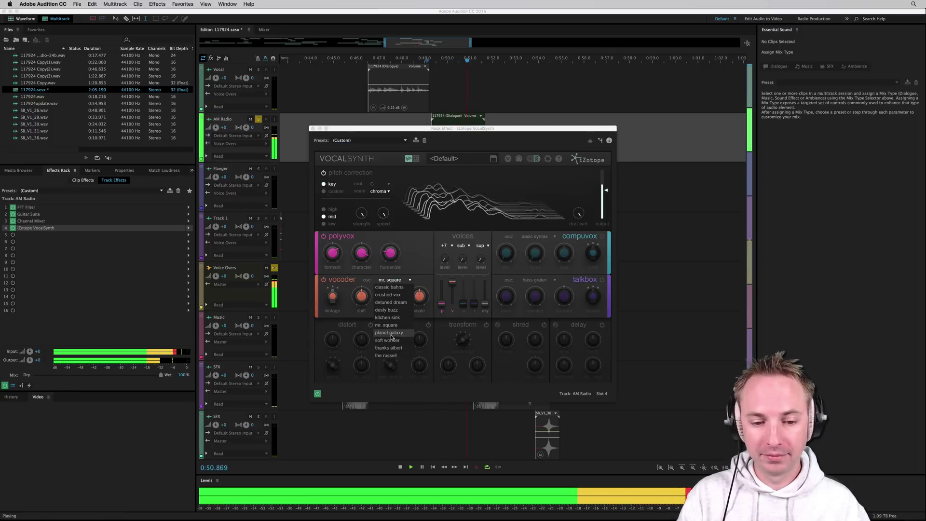
pyautogui.click(391, 333)
pyautogui.press('space')
pyautogui.press('space')
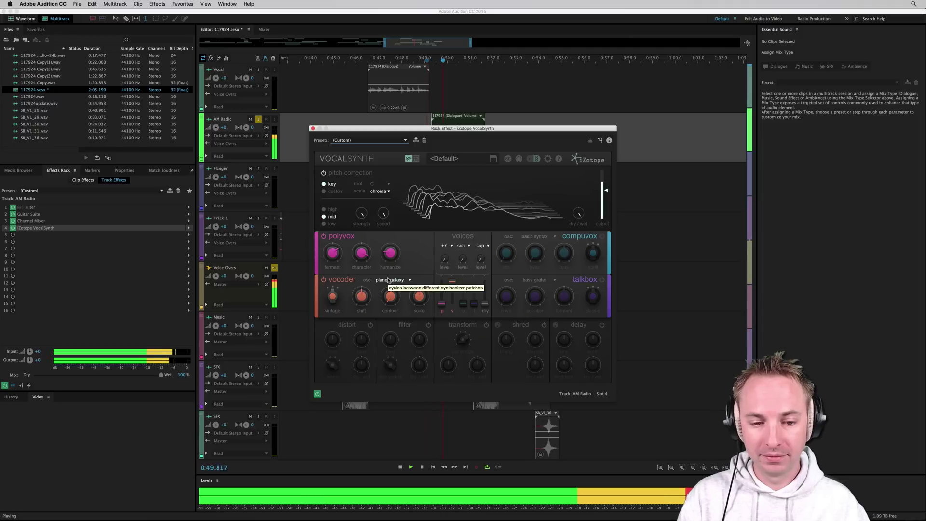
pyautogui.click(389, 280)
pyautogui.click(389, 355)
pyautogui.press('space')
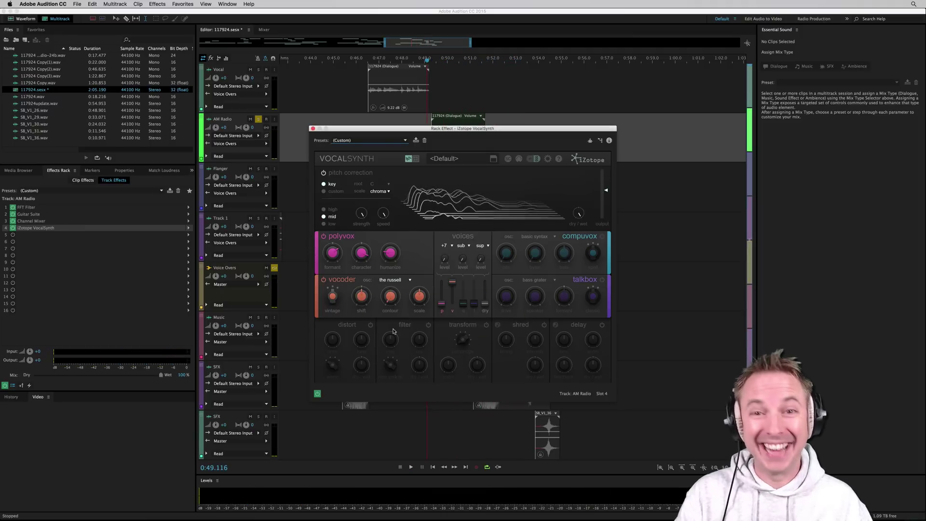
pyautogui.press('space')
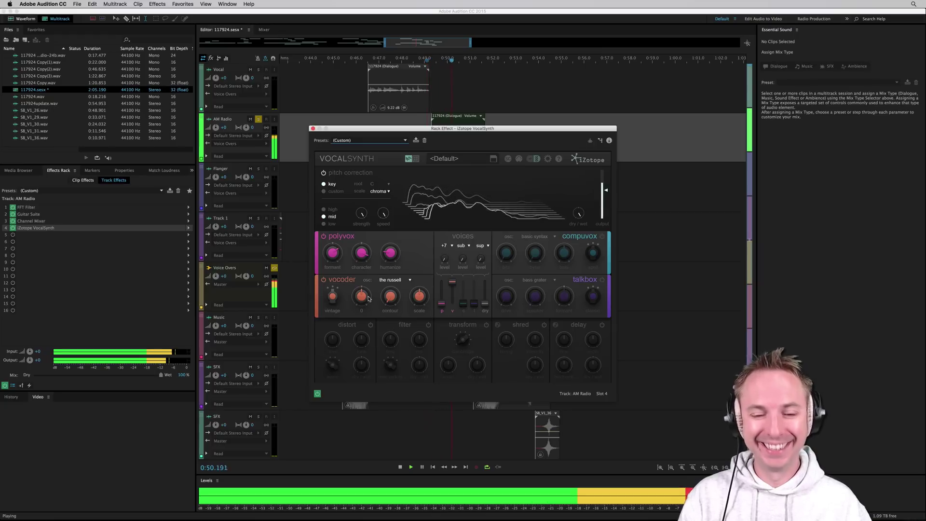
pyautogui.press('space')
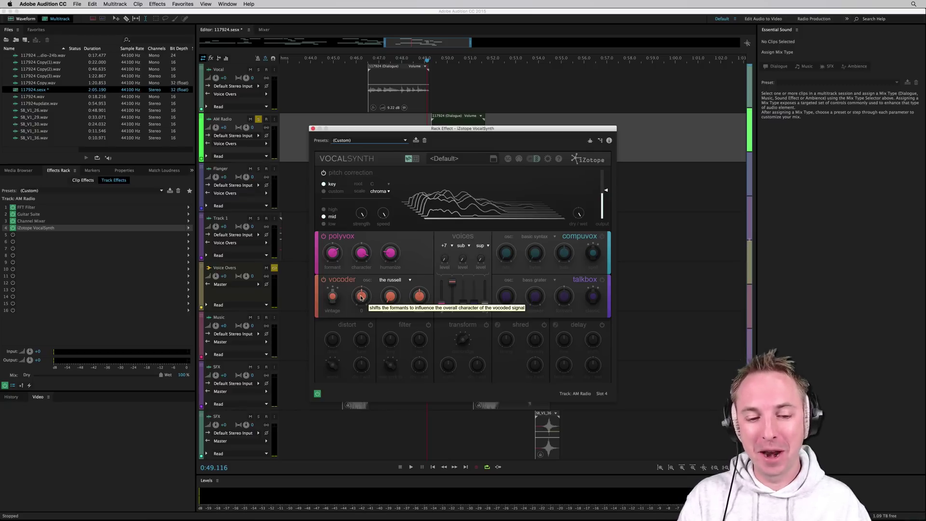
pyautogui.press('space')
# - Tweak the vocoder formant shift (-57, then 38) and set contour to 14 while playing
pyautogui.moveTo(362, 300); pyautogui.dragTo(361, 325)
pyautogui.press('space')
pyautogui.moveTo(391, 297); pyautogui.dragTo(390, 291)
pyautogui.moveTo(419, 296)
pyautogui.press('space')
pyautogui.press('space')
pyautogui.moveTo(360, 302); pyautogui.dragTo(359, 319)
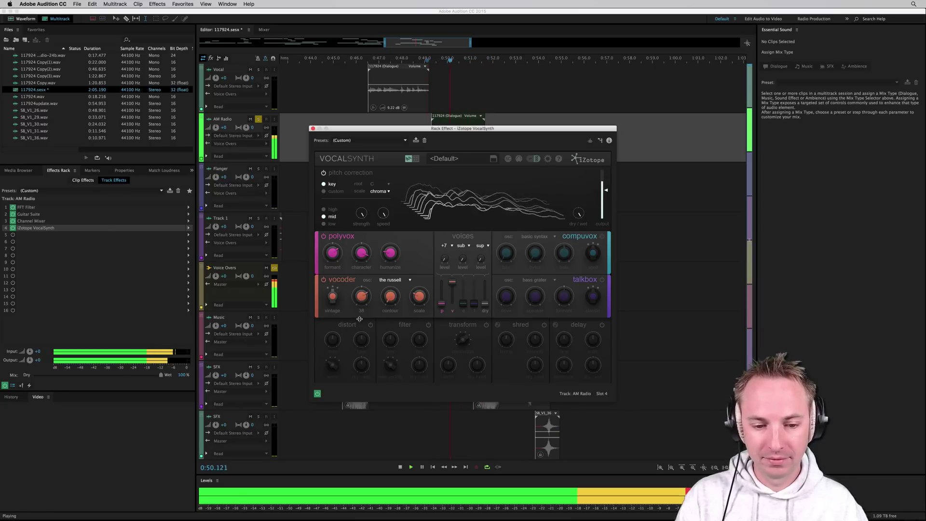
pyautogui.press('space')
# - Try the vocoder character as smooth and hard, then return it to vintage
pyautogui.click(333, 295)
pyautogui.click(424, 56)
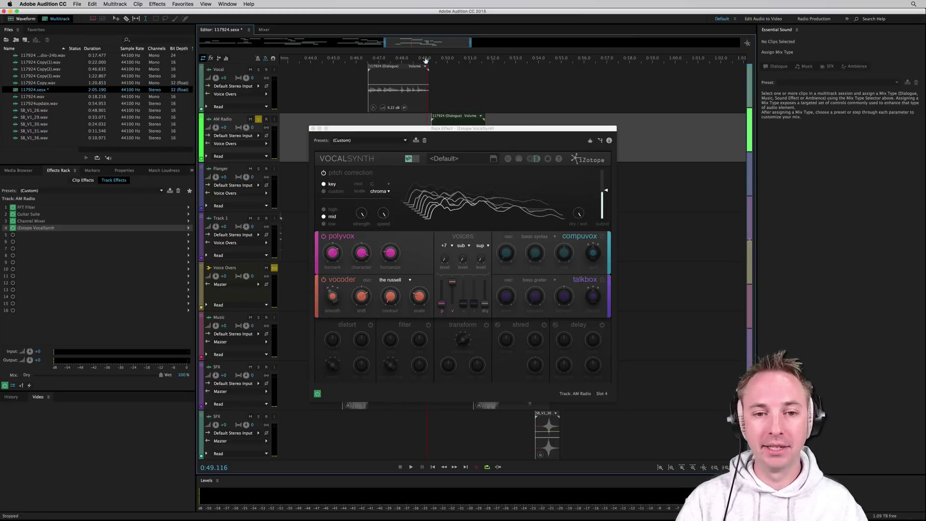
pyautogui.press('space')
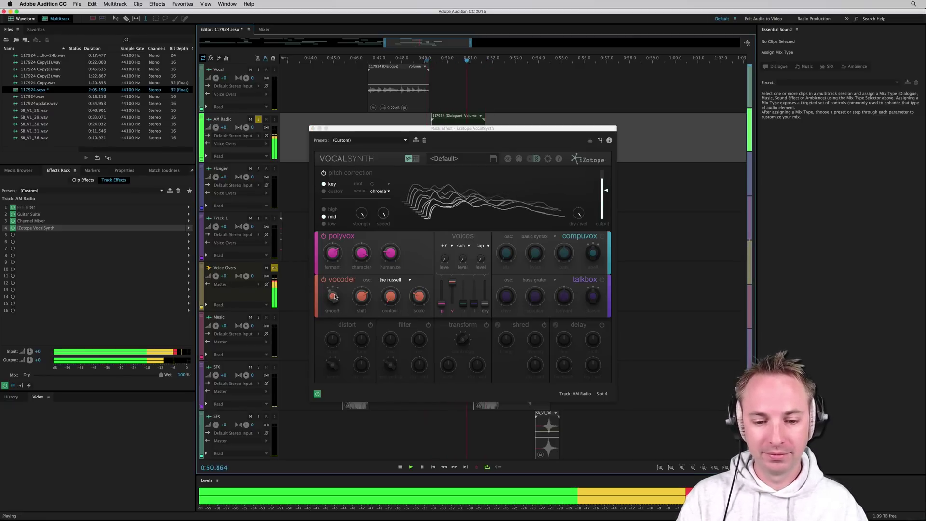
pyautogui.press('space')
pyautogui.click(333, 296)
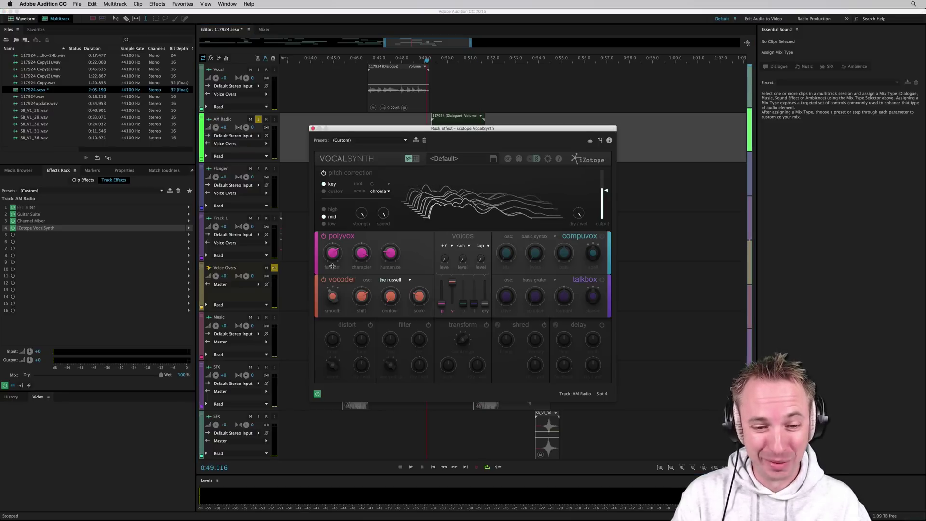
pyautogui.click(429, 59)
pyautogui.press('space')
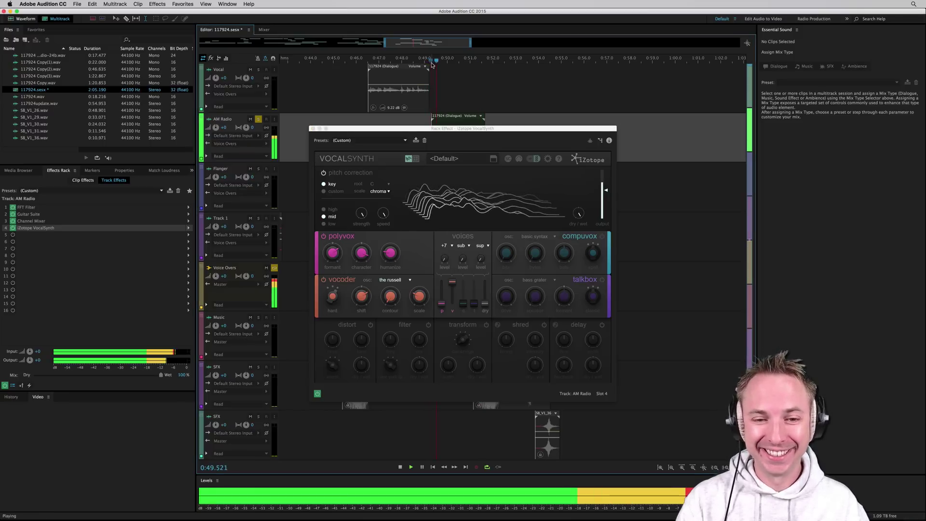
pyautogui.press('space')
pyautogui.click(331, 301)
pyautogui.click(333, 295)
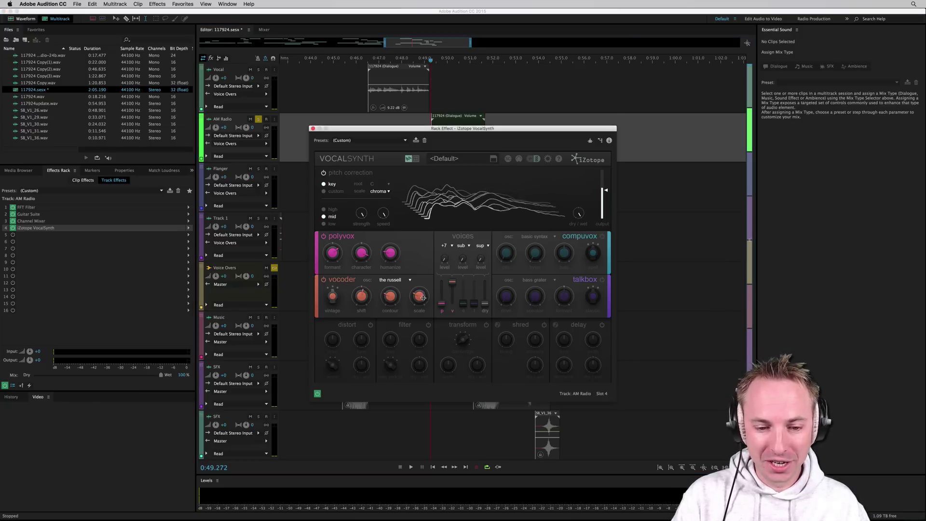
# - Try the kitchen sink and detuned dream vocoder patches
pyautogui.click(391, 280)
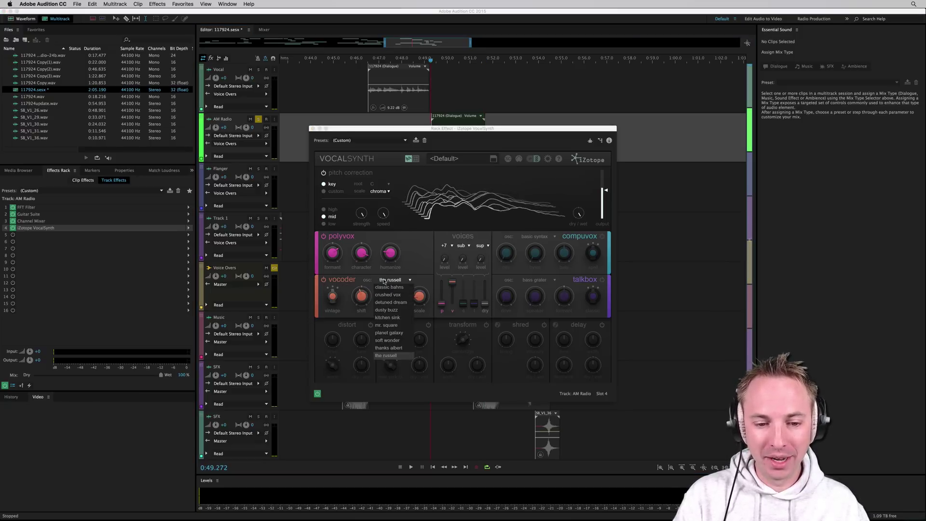
pyautogui.click(388, 319)
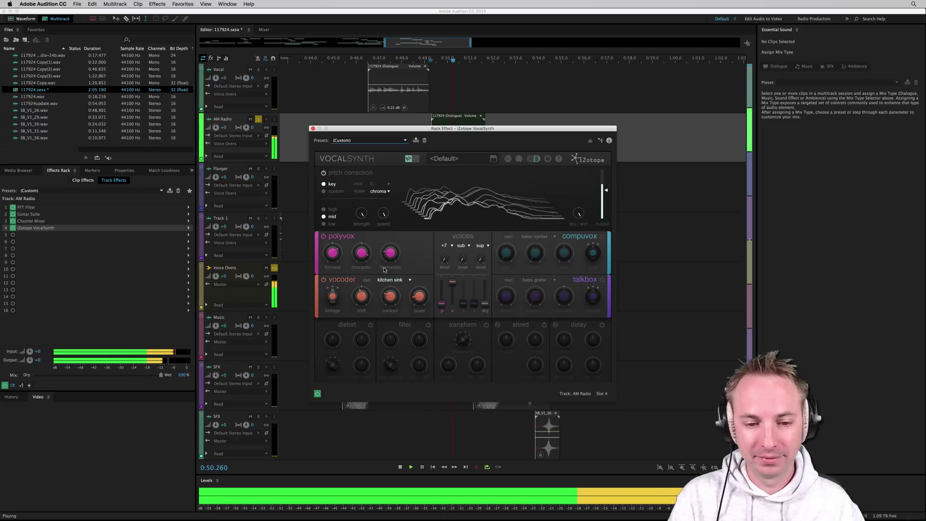
pyautogui.click(392, 280)
pyautogui.click(389, 302)
pyautogui.press('space')
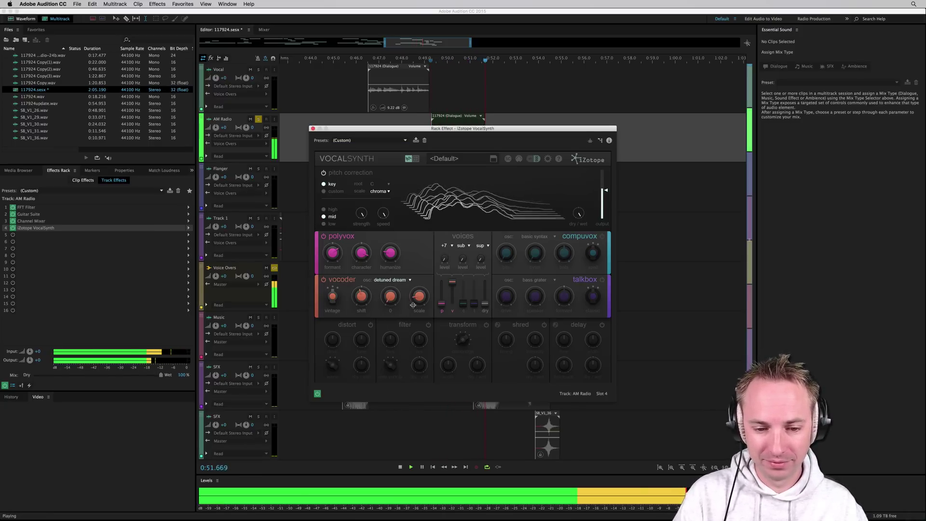
pyautogui.press('space')
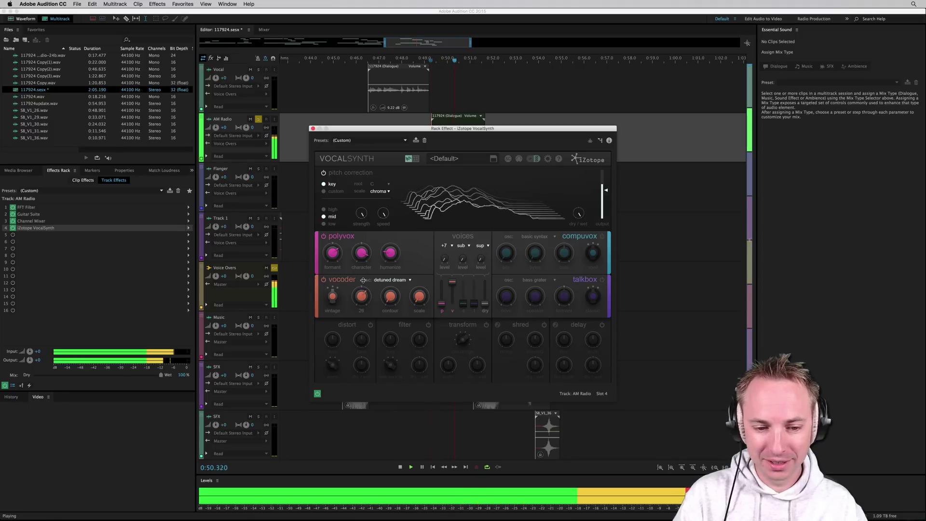
pyautogui.press('space')
# - Settle on the planet galaxy patch and turn the vocoder level down to 0
pyautogui.click(392, 280)
pyautogui.click(389, 332)
pyautogui.press('space')
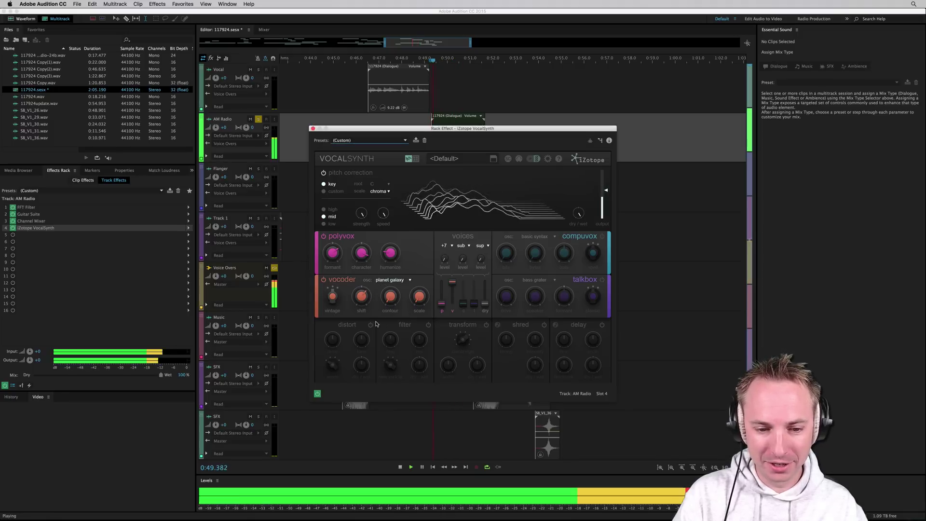
pyautogui.moveTo(452, 282); pyautogui.dragTo(454, 304)
pyautogui.press('space')
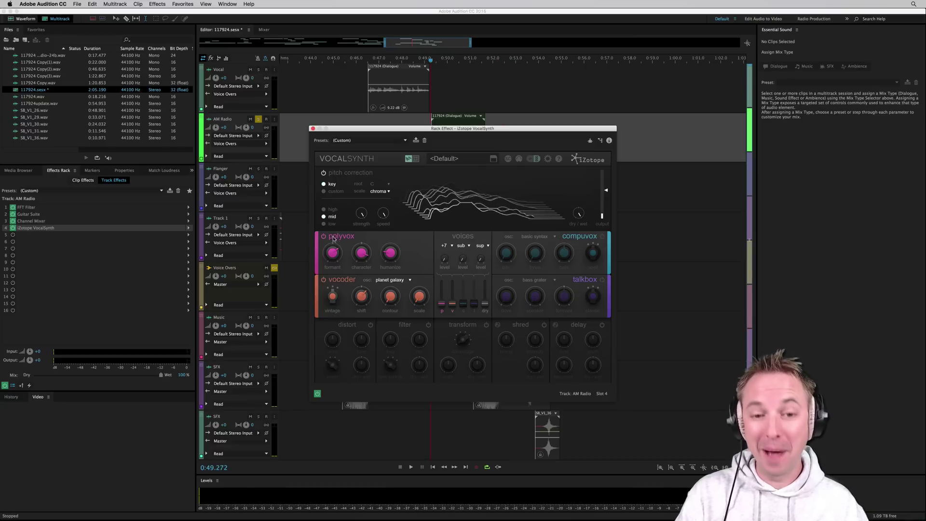
# - Turn on compuvox at level 100 and audition it
pyautogui.click(601, 237)
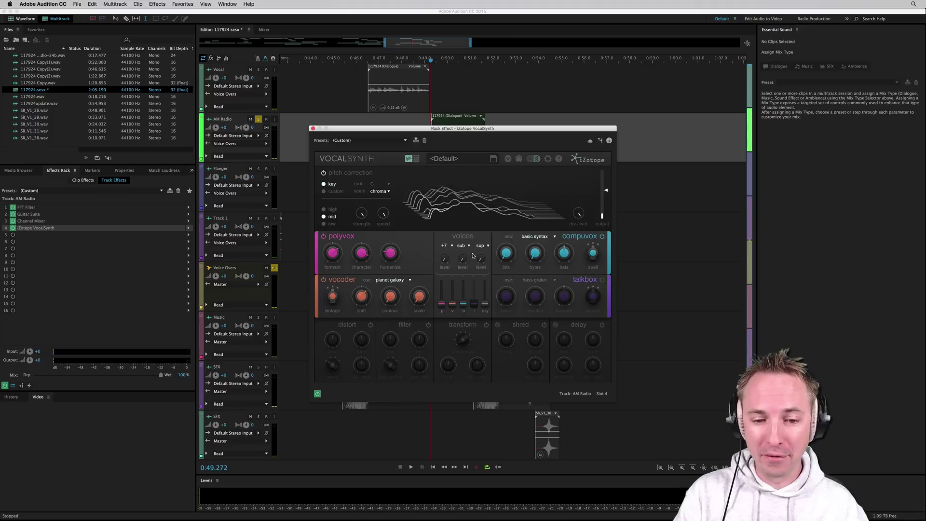
pyautogui.moveTo(464, 303); pyautogui.dragTo(463, 271)
pyautogui.press('space')
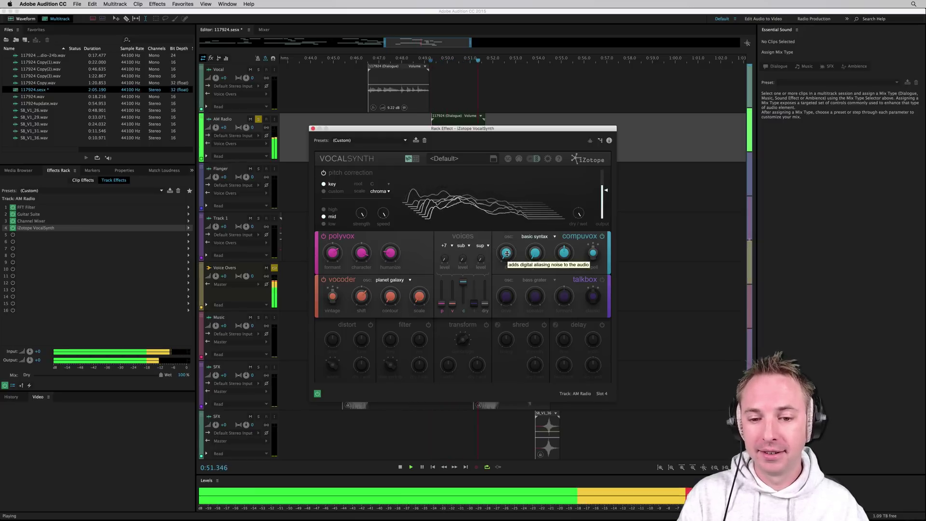
pyautogui.press('space')
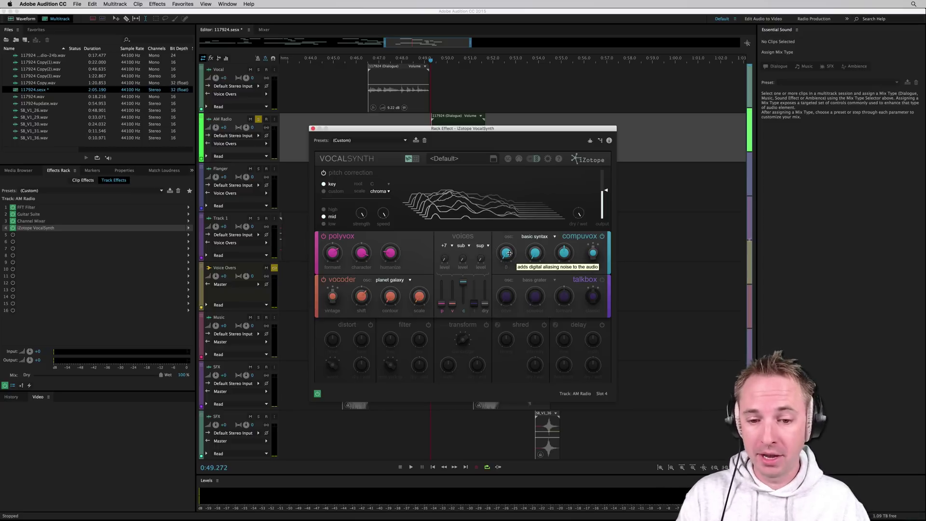
# - Raise the compuvox bits amount to 34 and vowel-prolonging to 100 during playback
pyautogui.press('space')
pyautogui.moveTo(508, 255); pyautogui.dragTo(506, 223)
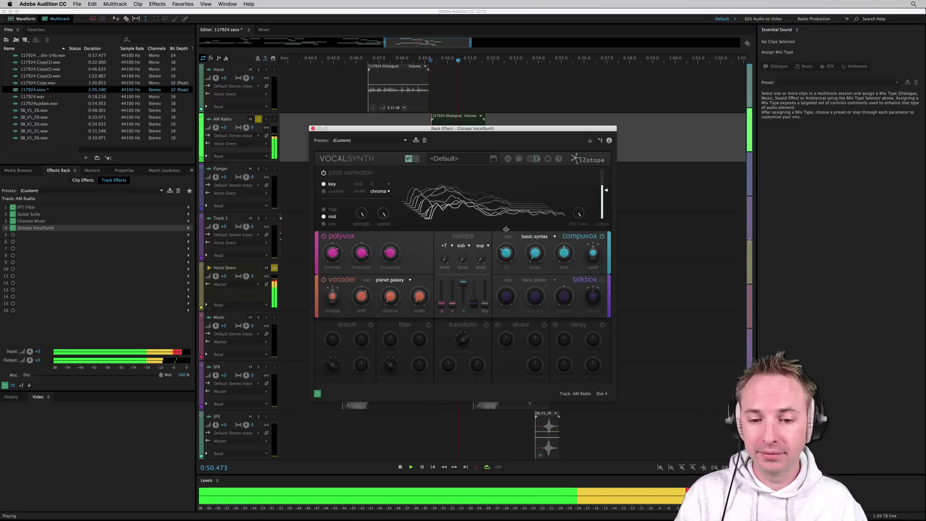
pyautogui.press('space')
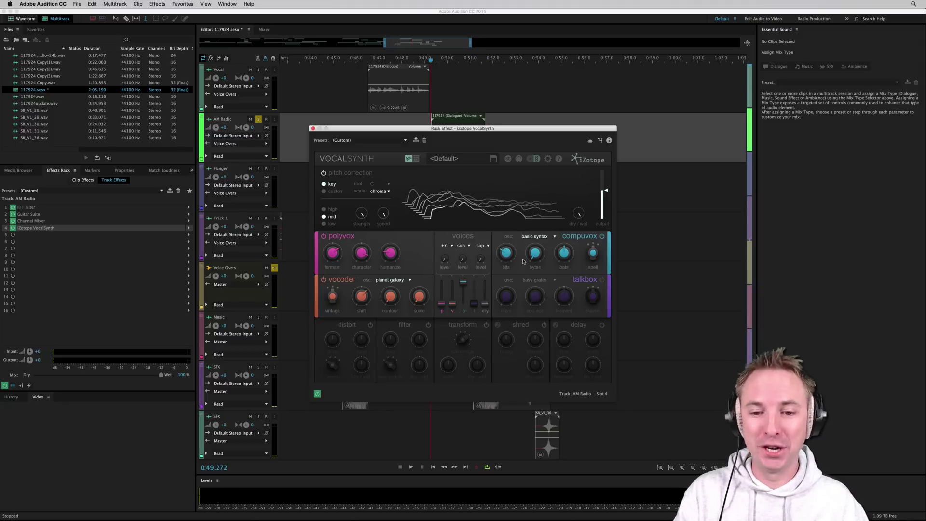
pyautogui.press('space')
pyautogui.moveTo(534, 254); pyautogui.dragTo(533, 380)
pyautogui.press('space')
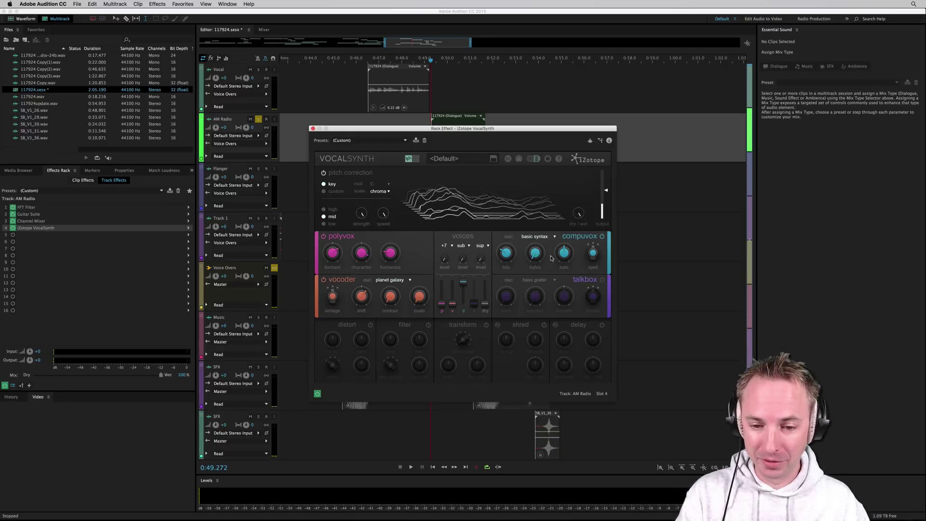
# - Audition the result, then reset compuvox vowel-prolonging to 0
pyautogui.press('space')
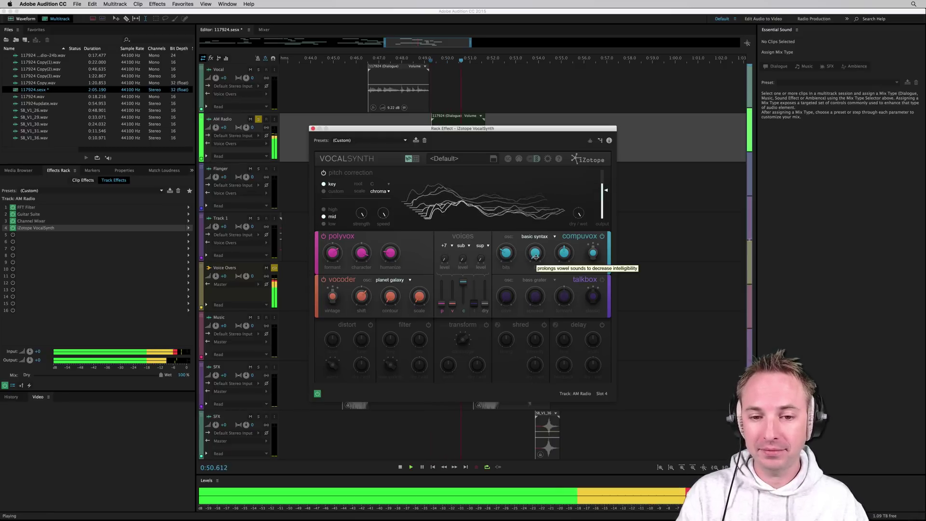
pyautogui.press('space')
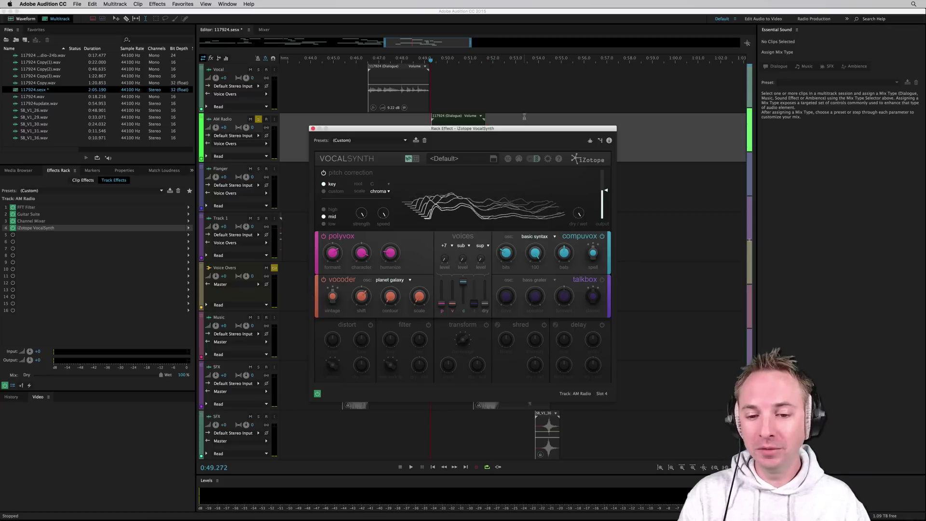
pyautogui.press('space')
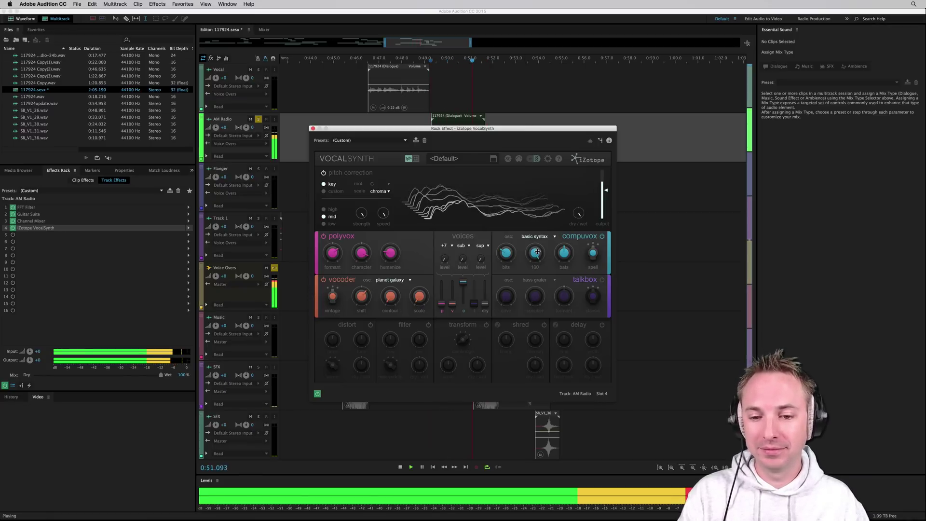
pyautogui.press('space')
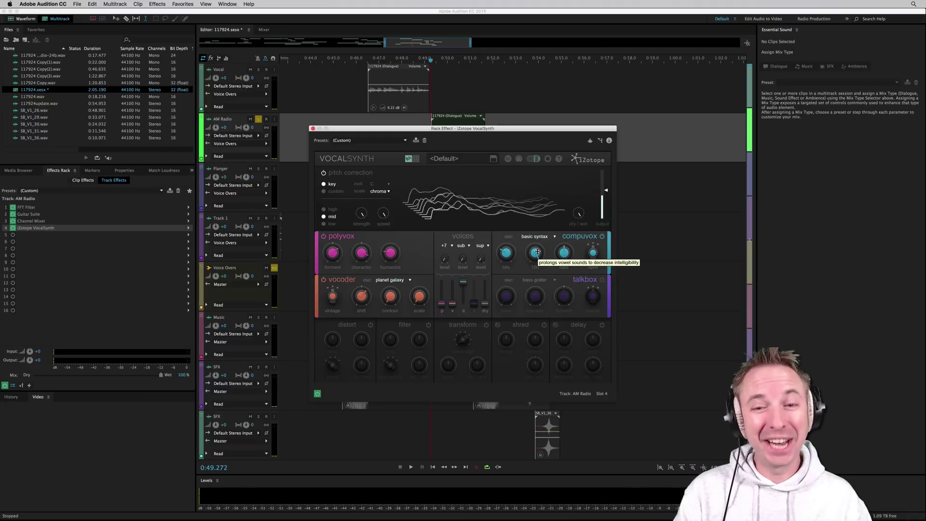
pyautogui.moveTo(537, 251); pyautogui.dragTo(550, 397)
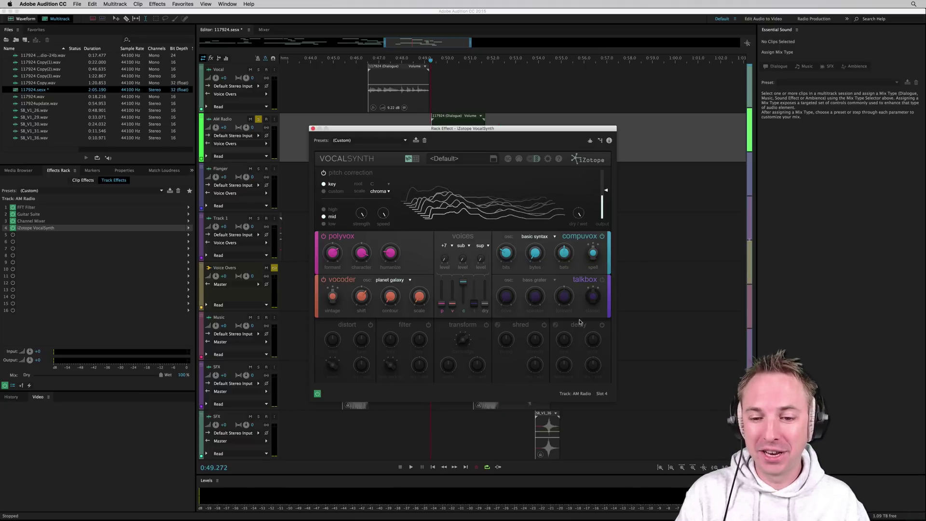
# - Raise the Compuvox bats amount to 100 and audition the track
pyautogui.press('space')
pyautogui.moveTo(565, 252); pyautogui.dragTo(559, 197)
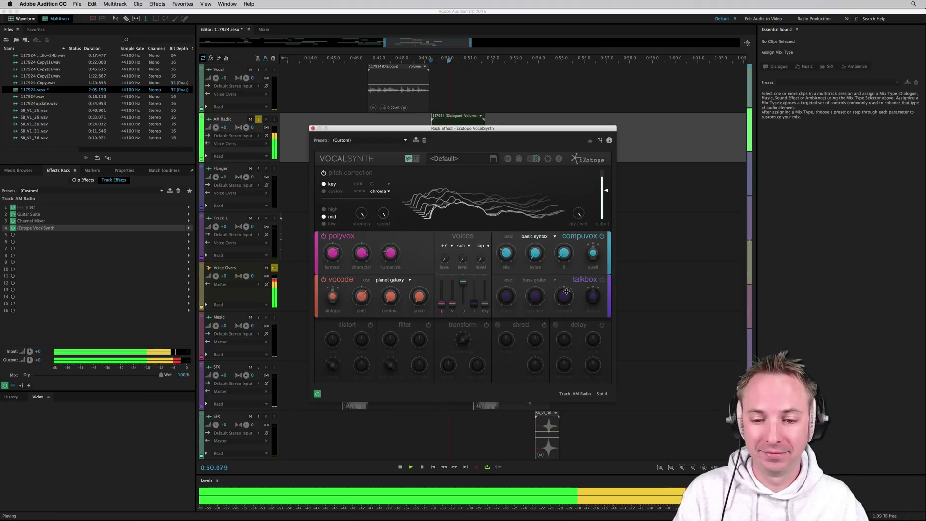
pyautogui.press('space')
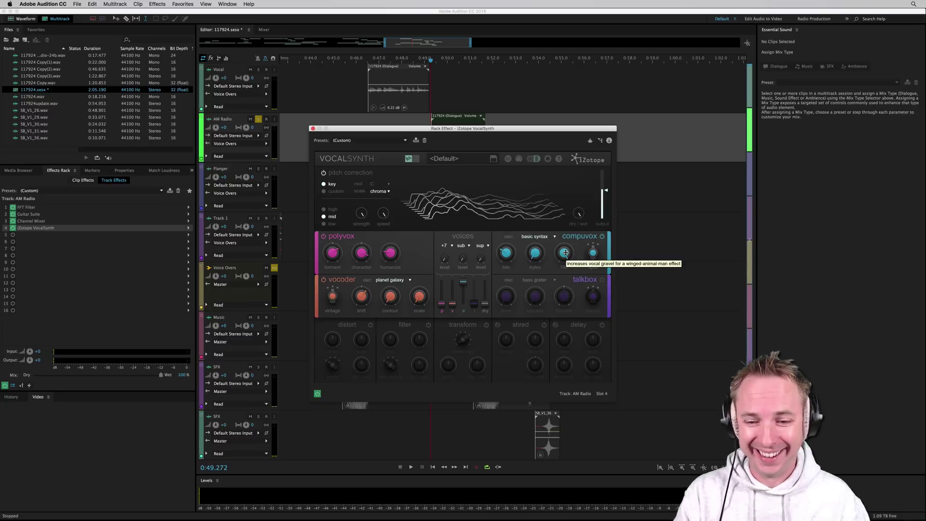
pyautogui.press('space')
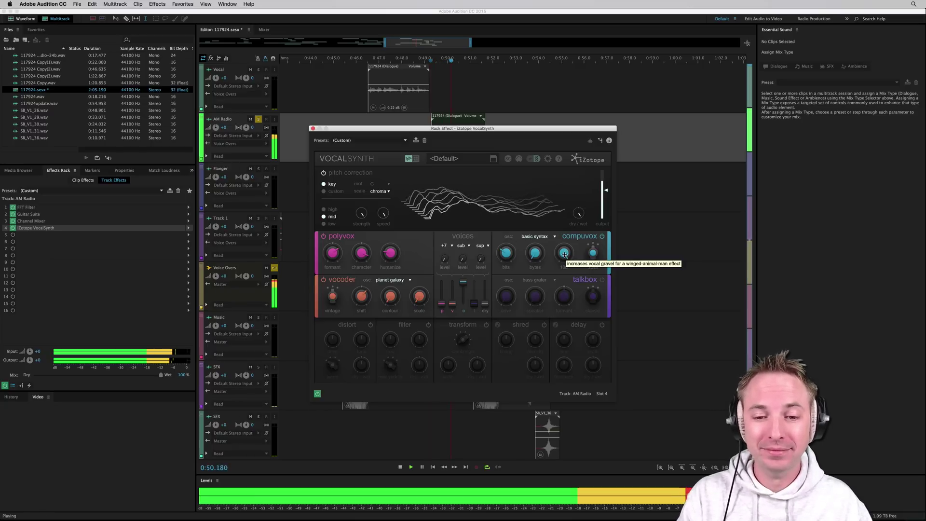
pyautogui.press('space')
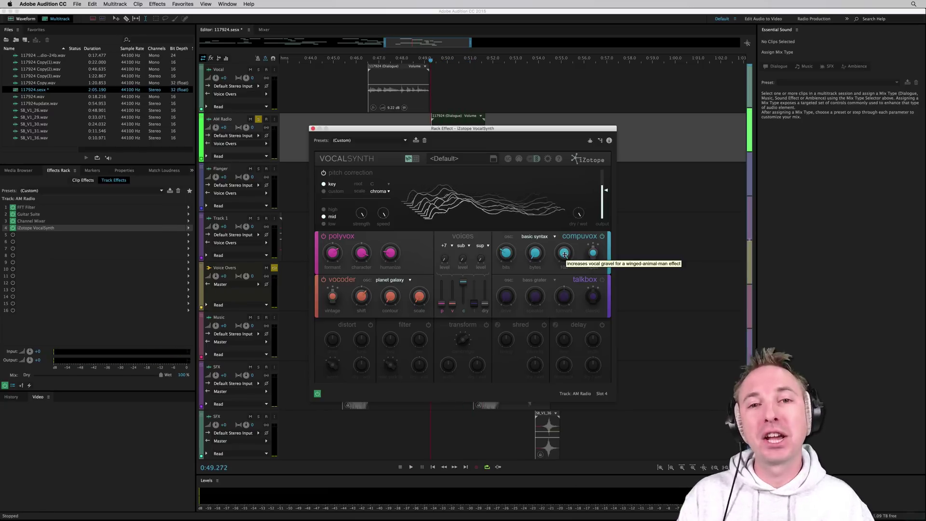
# - Switch compuvox off and talkbox on, raise a voice level to 100, and audition
pyautogui.click(602, 236)
pyautogui.click(602, 280)
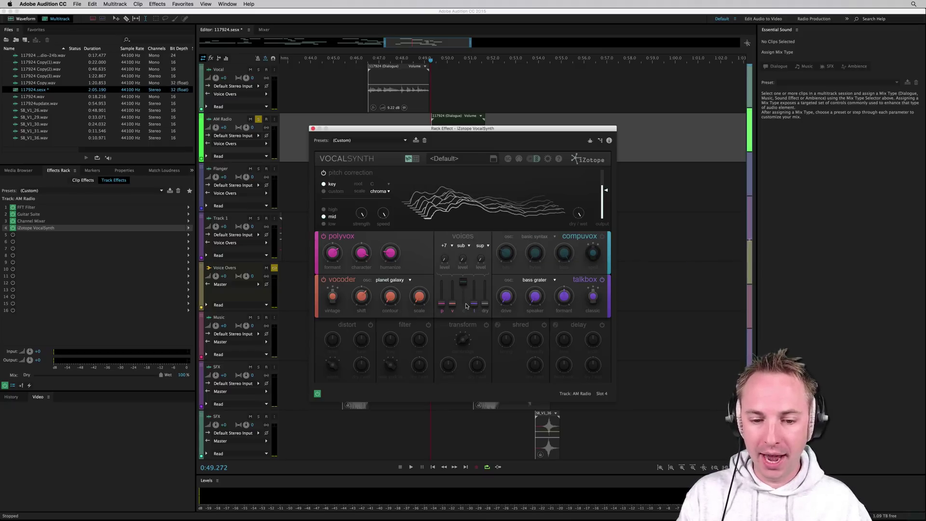
pyautogui.moveTo(472, 303); pyautogui.dragTo(474, 281)
pyautogui.moveTo(509, 298)
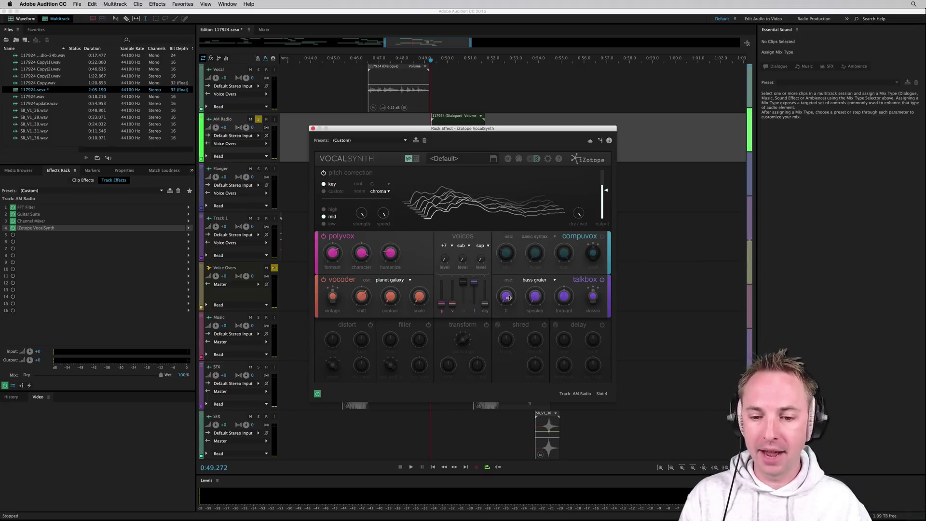
pyautogui.press('space')
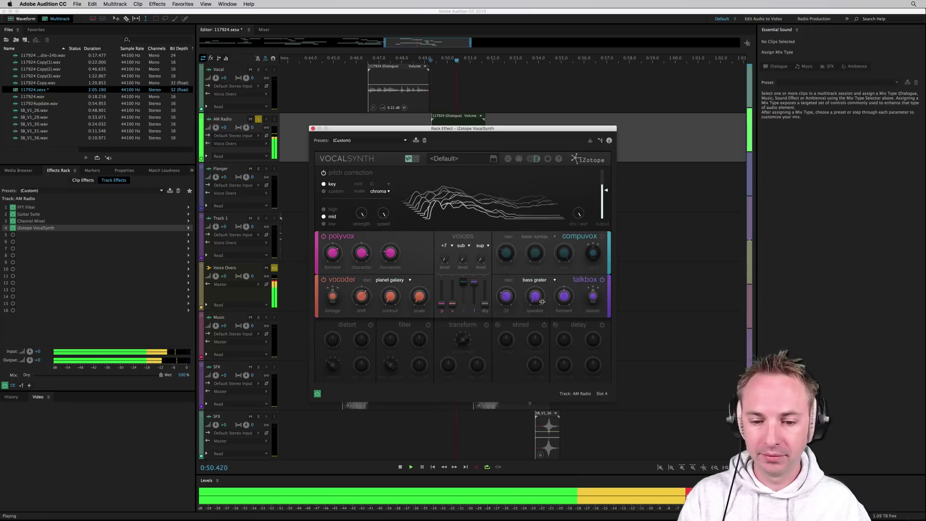
pyautogui.moveTo(571, 295)
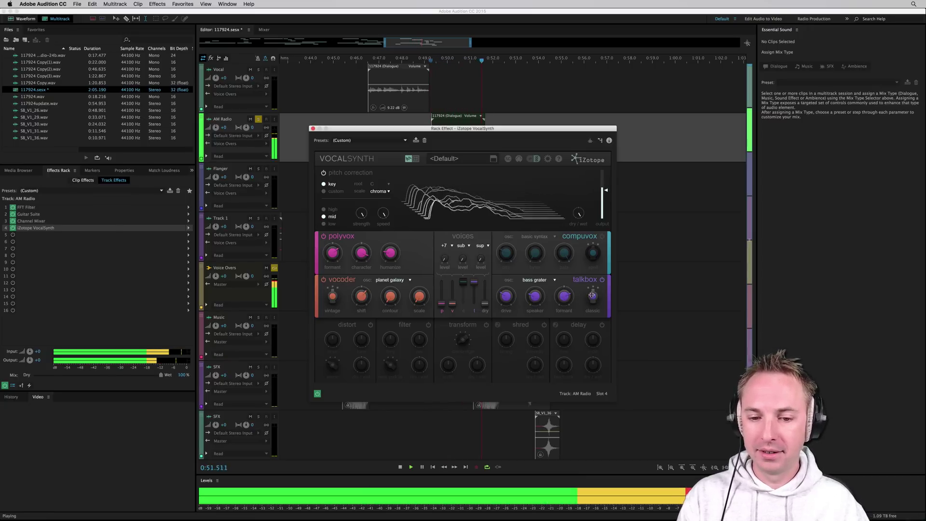
pyautogui.press('space')
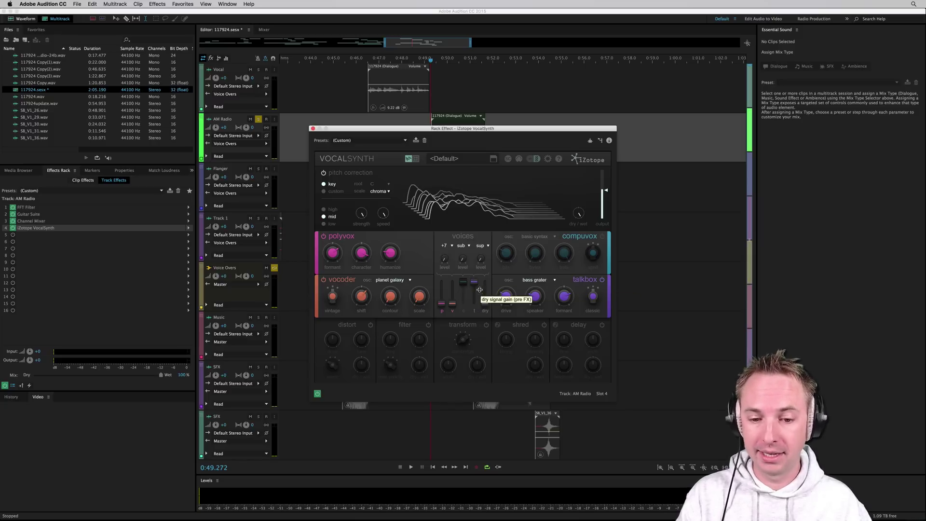
# - Re-enable compuvox, lower the compuvox and talkbox levels, and raise polyvox and vocoder while playing
pyautogui.click(602, 236)
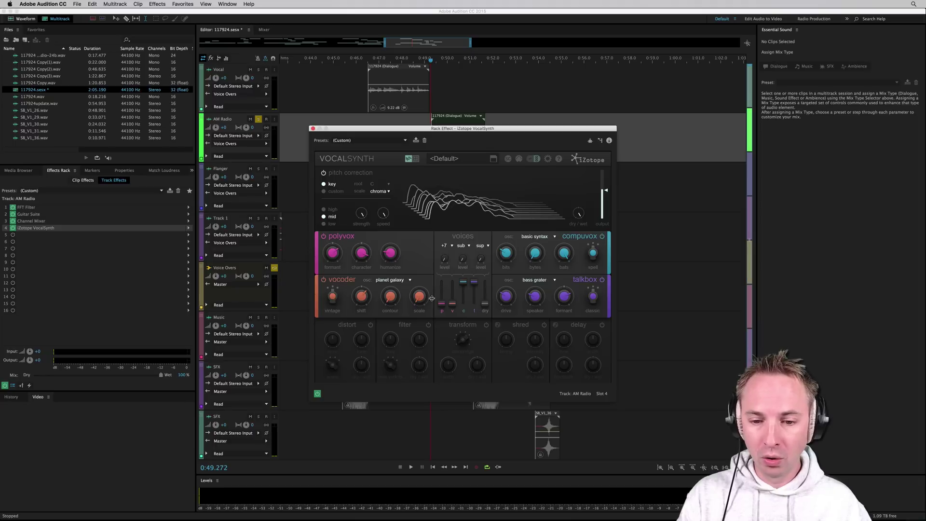
pyautogui.moveTo(463, 282); pyautogui.dragTo(474, 309)
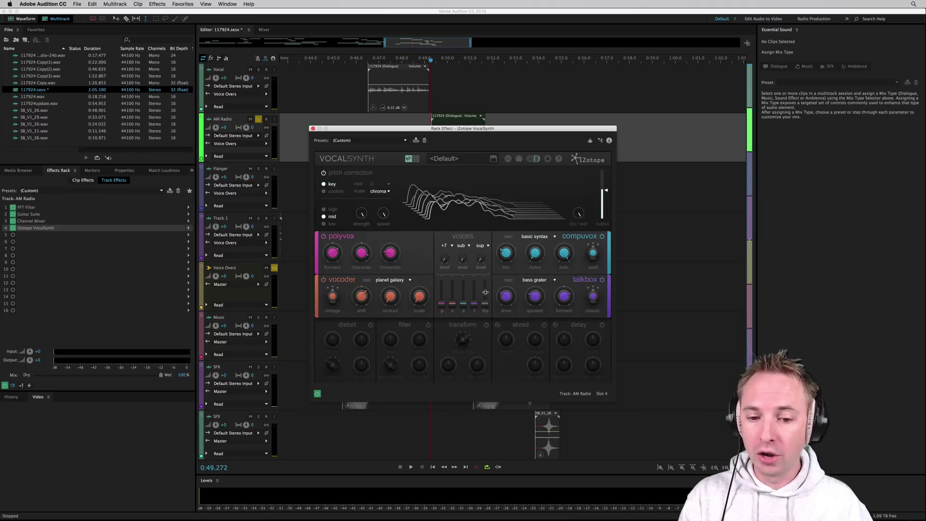
pyautogui.press('space')
pyautogui.moveTo(441, 304); pyautogui.dragTo(485, 284)
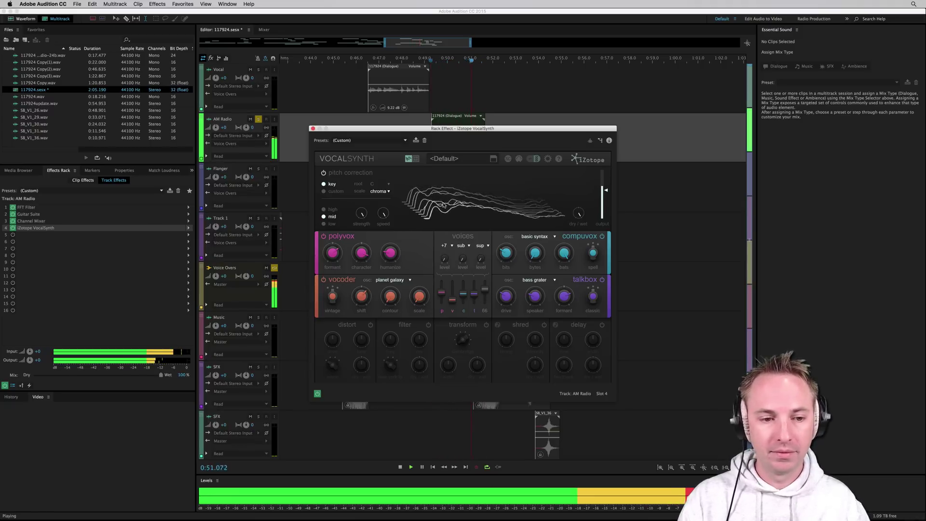
# - Unsolo AM Radio and play the dry Vocal track for comparison
pyautogui.press('space')
pyautogui.click(258, 119)
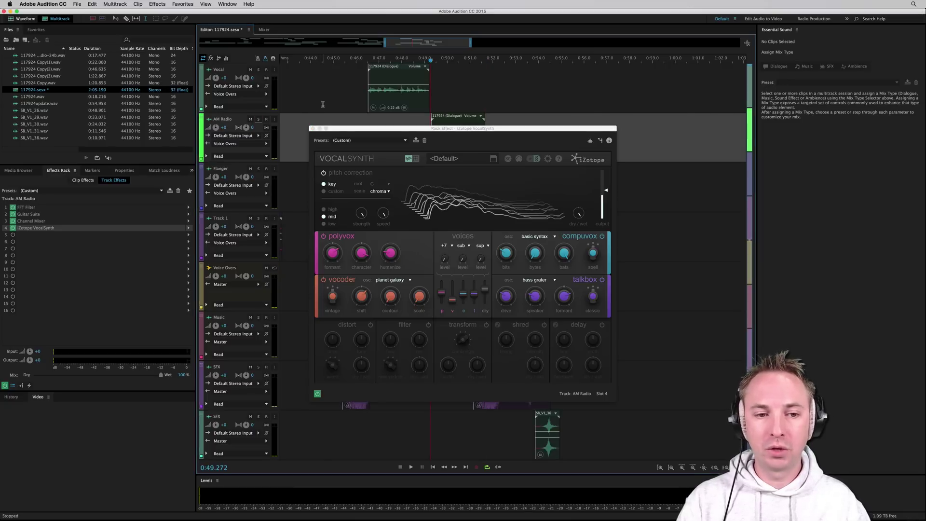
pyautogui.click(322, 87)
pyautogui.press('space')
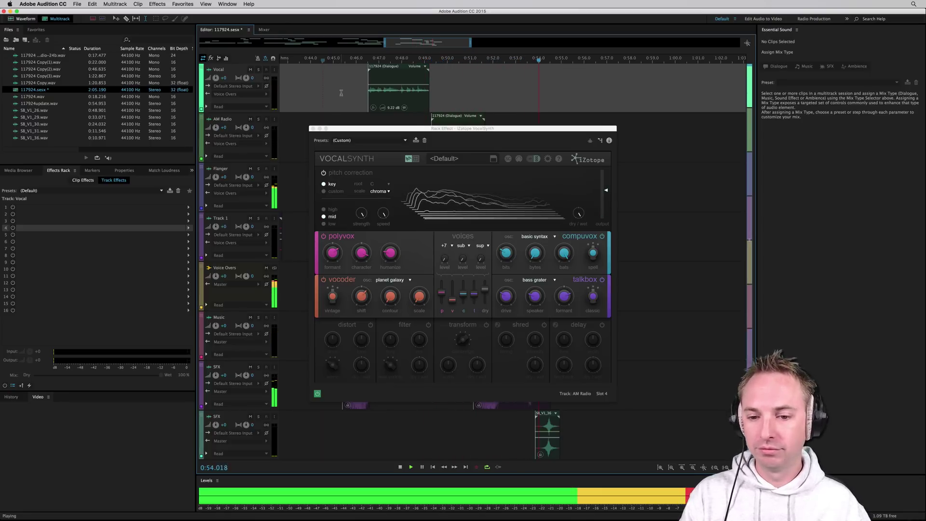
pyautogui.press('space')
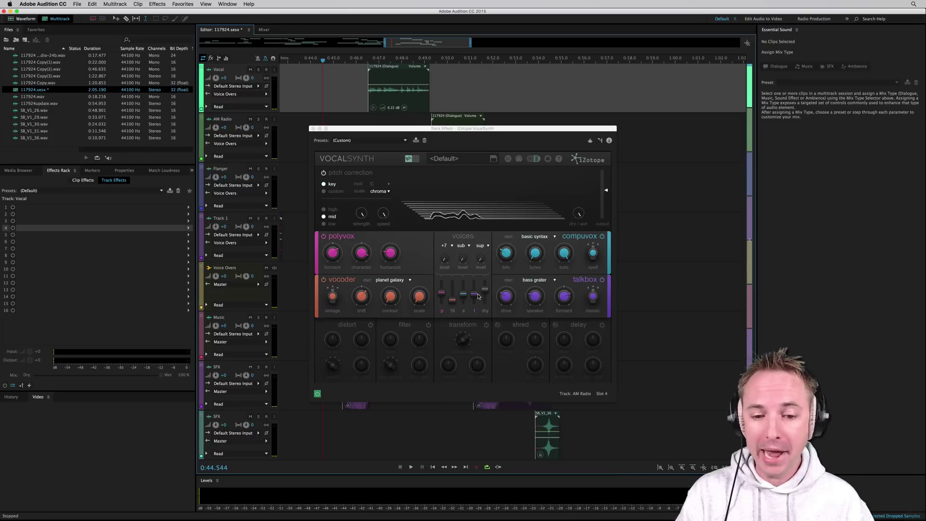
# - Re-solo AM Radio, leave only compuvox active, audition, and enable the distort effect
pyautogui.click(258, 119)
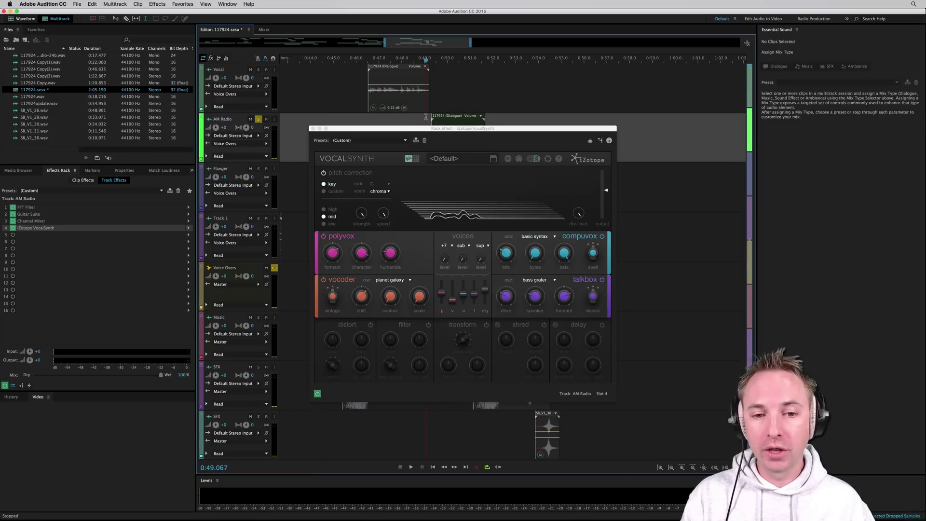
pyautogui.click(426, 59)
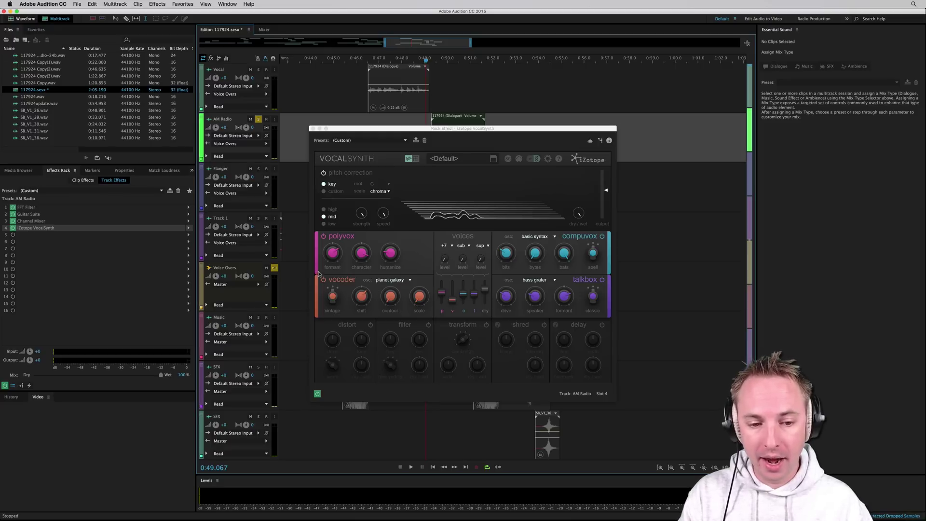
pyautogui.click(324, 280)
pyautogui.click(323, 237)
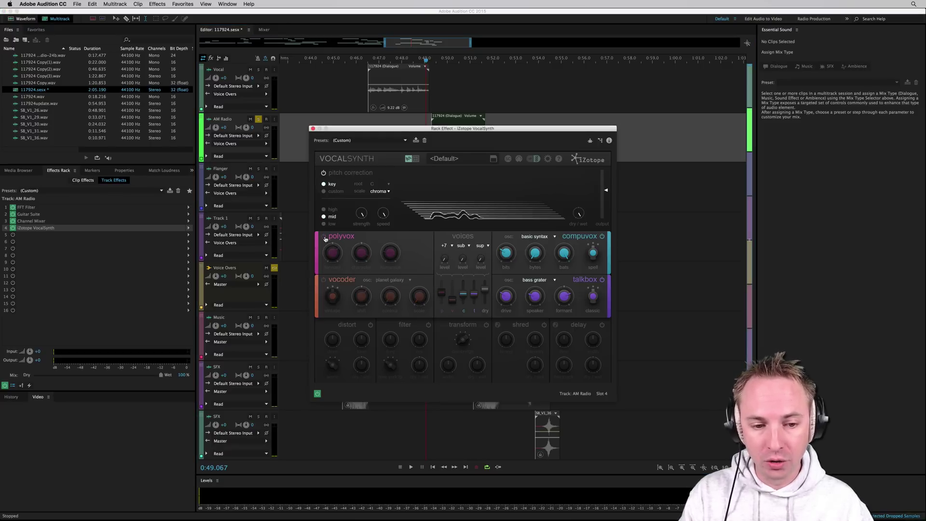
pyautogui.click(601, 280)
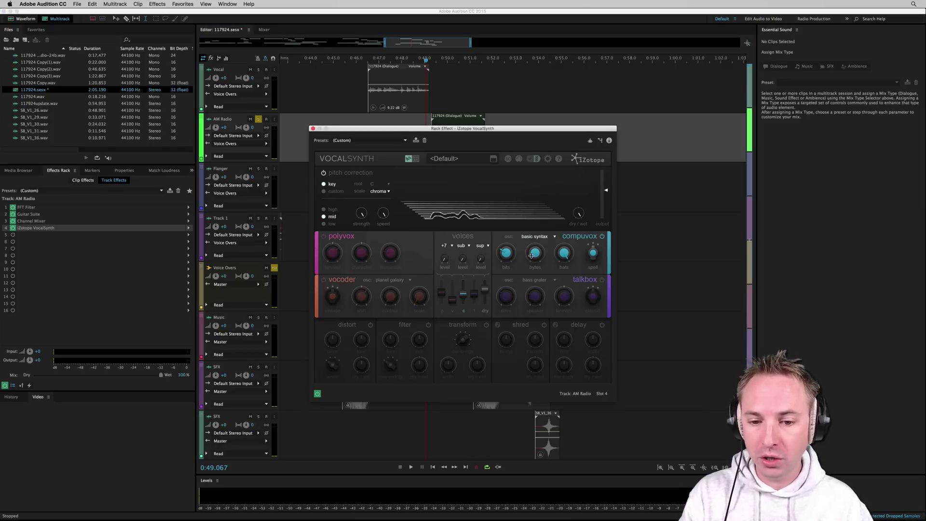
pyautogui.press('space')
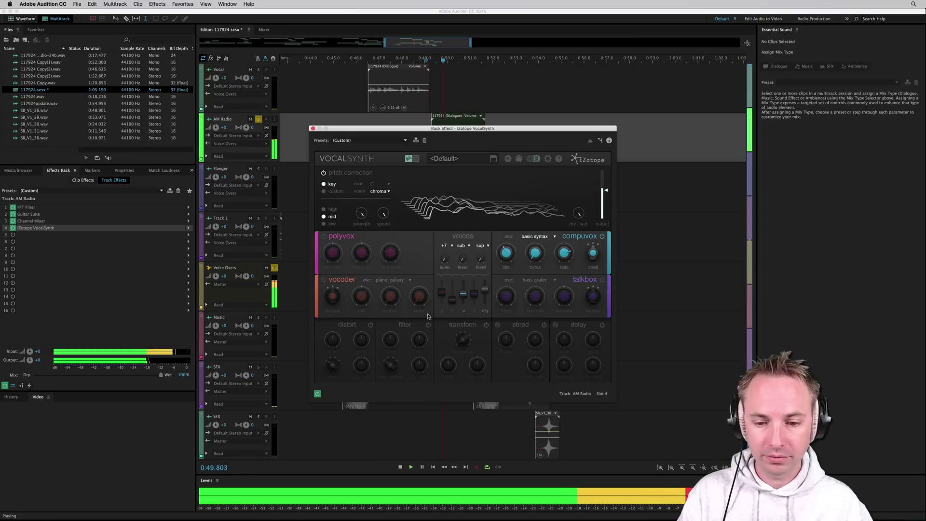
pyautogui.press('space')
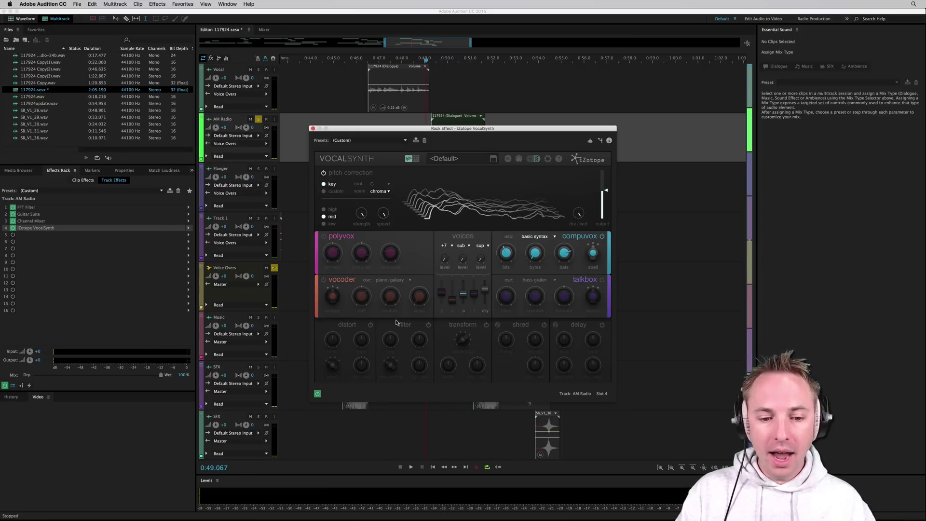
pyautogui.click(371, 325)
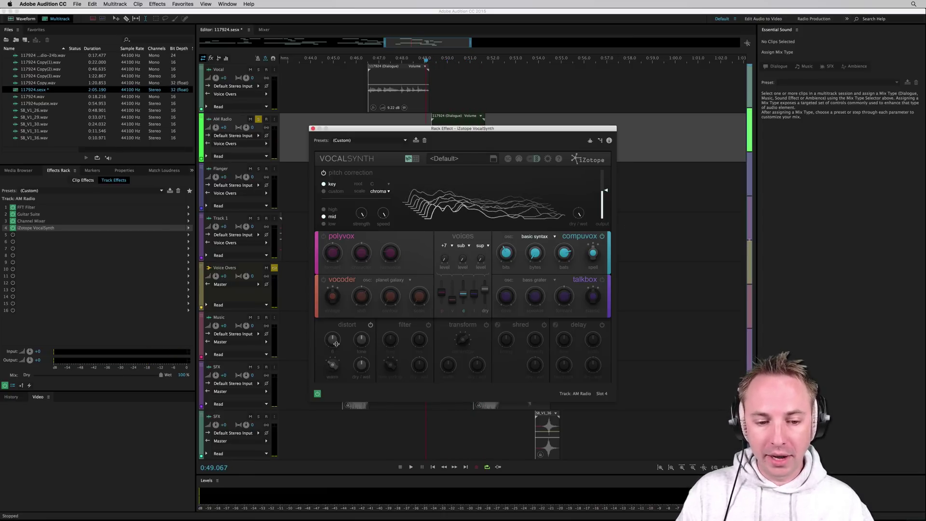
# - Turn the distortion tone up to 79 while listening
pyautogui.press('space')
pyautogui.moveTo(357, 342); pyautogui.dragTo(366, 370)
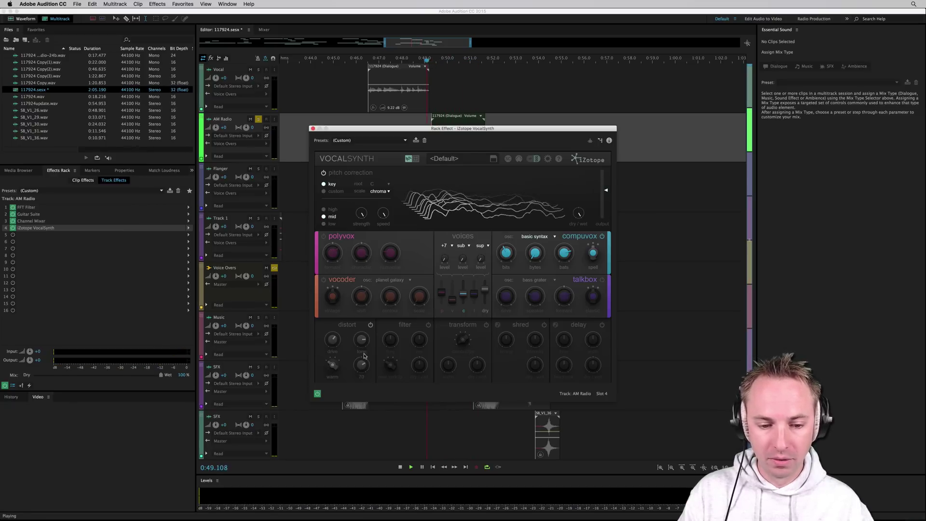
pyautogui.press('space')
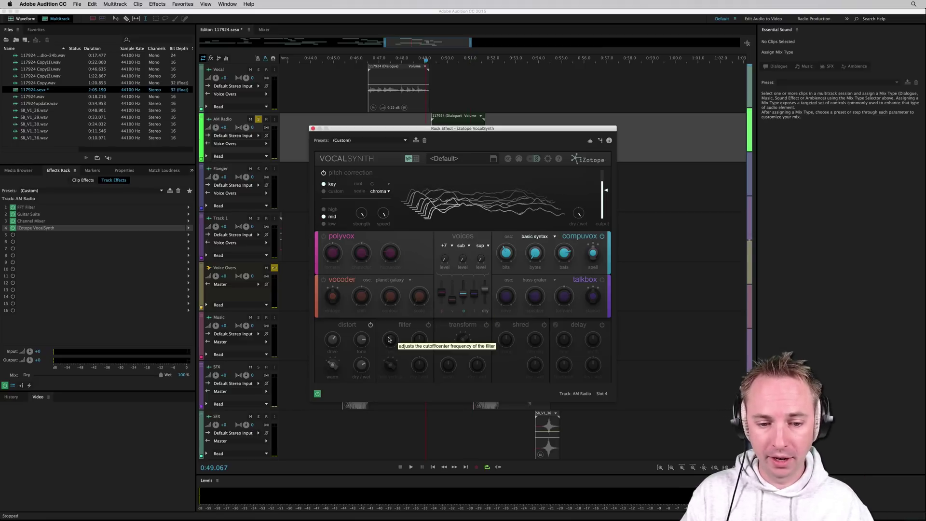
# - Enable the filter effect and raise its frequency from 102 to 1969 during playback
pyautogui.click(427, 327)
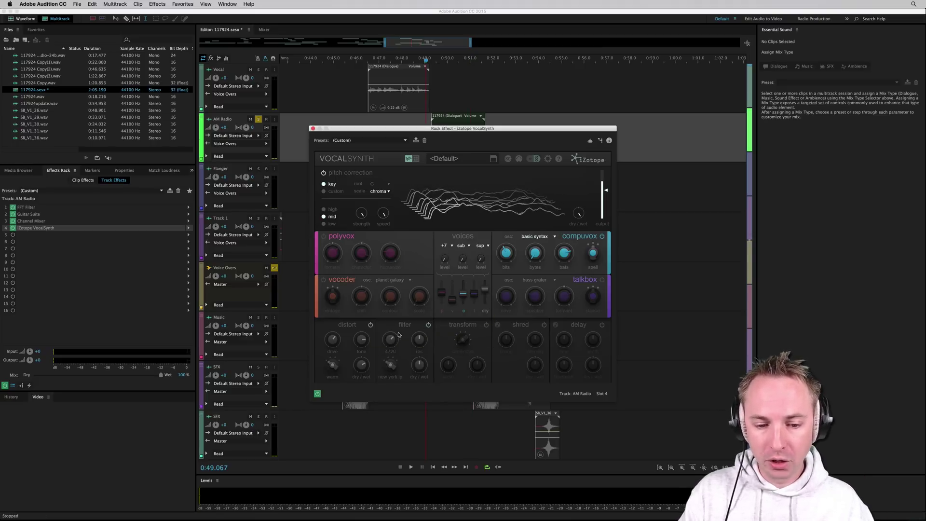
pyautogui.press('space')
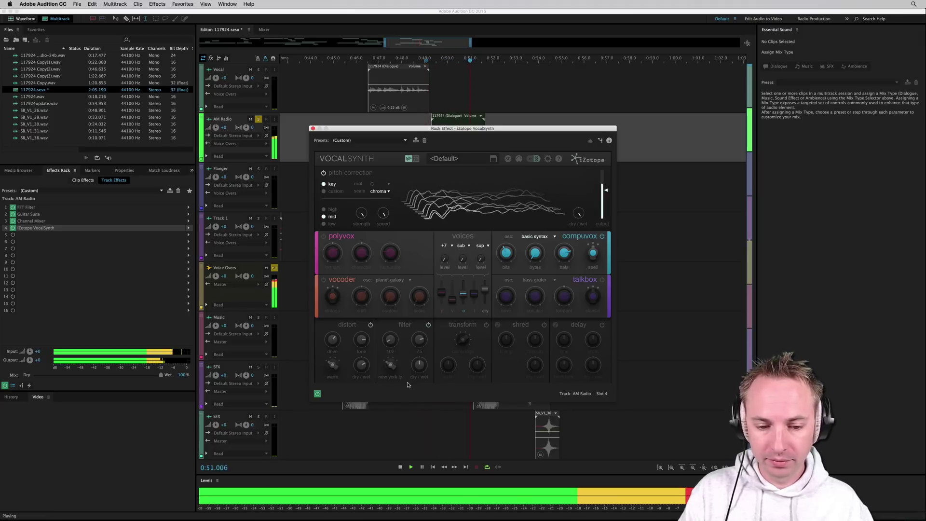
pyautogui.press('space')
pyautogui.press('space')
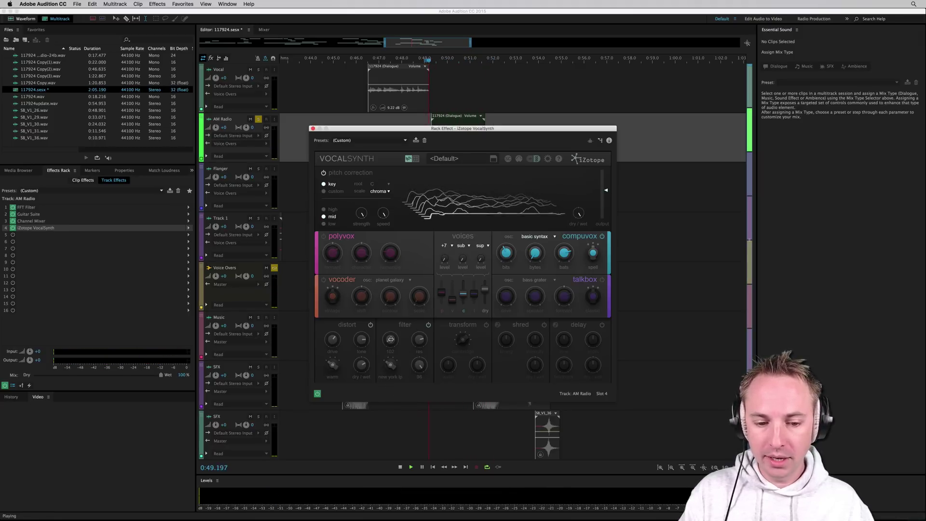
pyautogui.moveTo(391, 339); pyautogui.dragTo(389, 310)
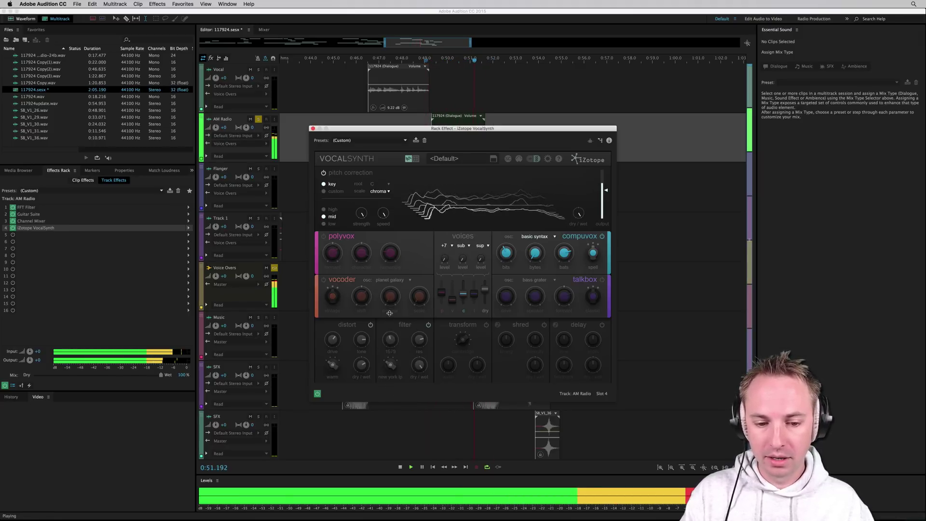
pyautogui.press('space')
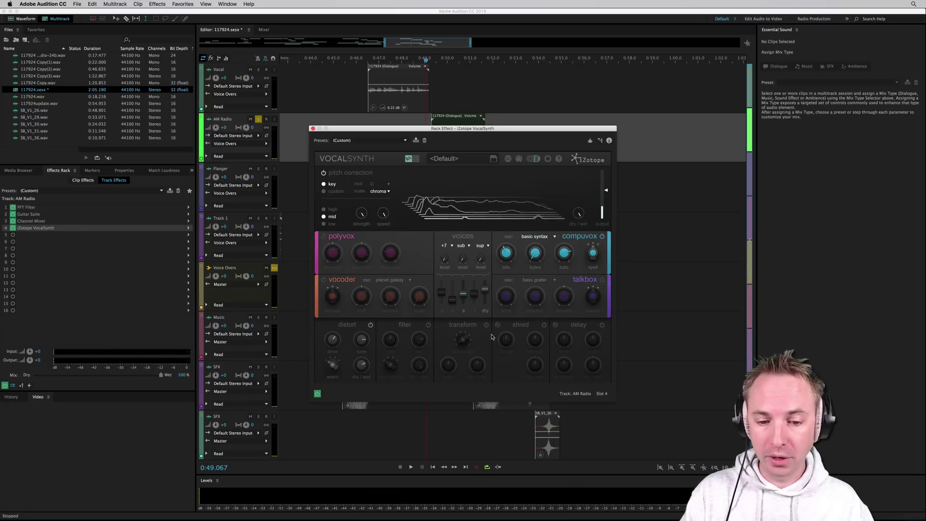
# - Turn on VocalSynth's Transform effect, set its width to 89, and audition the dialogue
pyautogui.click(485, 326)
pyautogui.press('space')
pyautogui.moveTo(449, 368); pyautogui.dragTo(449, 367)
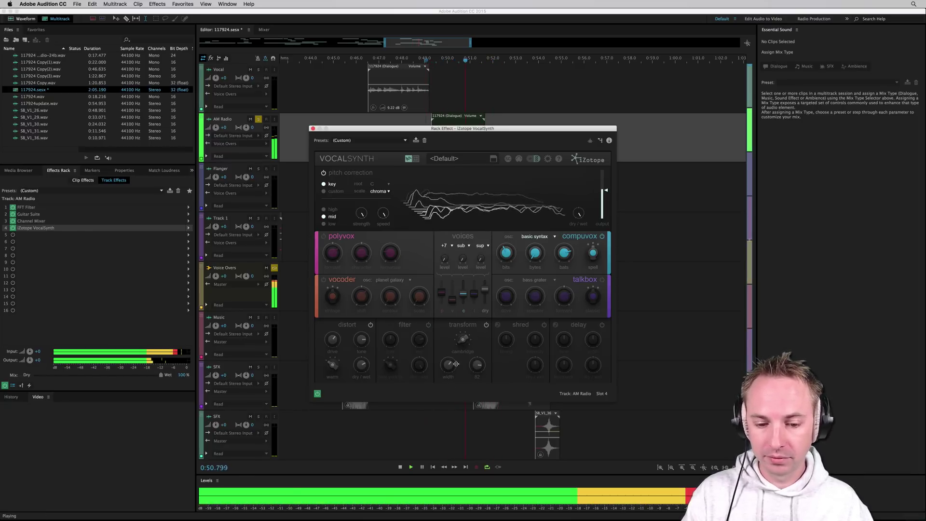
pyautogui.moveTo(449, 365); pyautogui.dragTo(448, 371)
pyautogui.press('space')
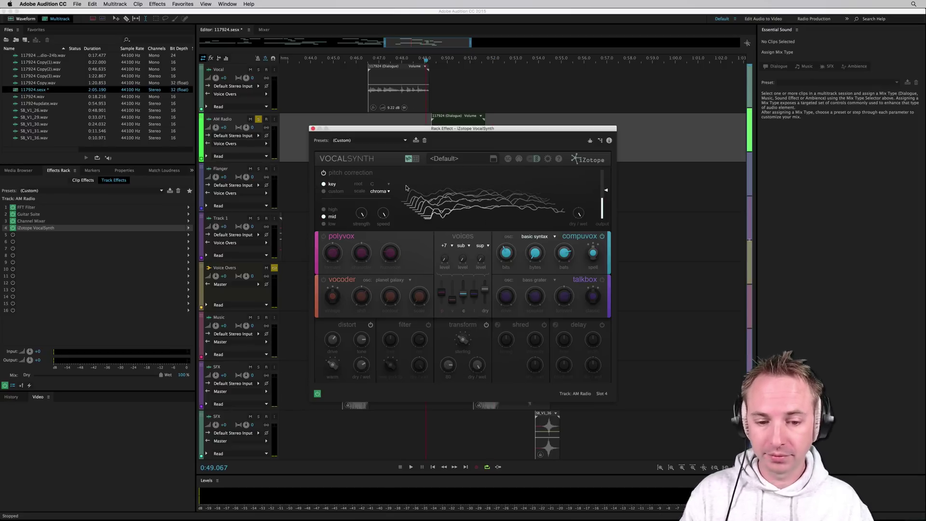
pyautogui.press('space')
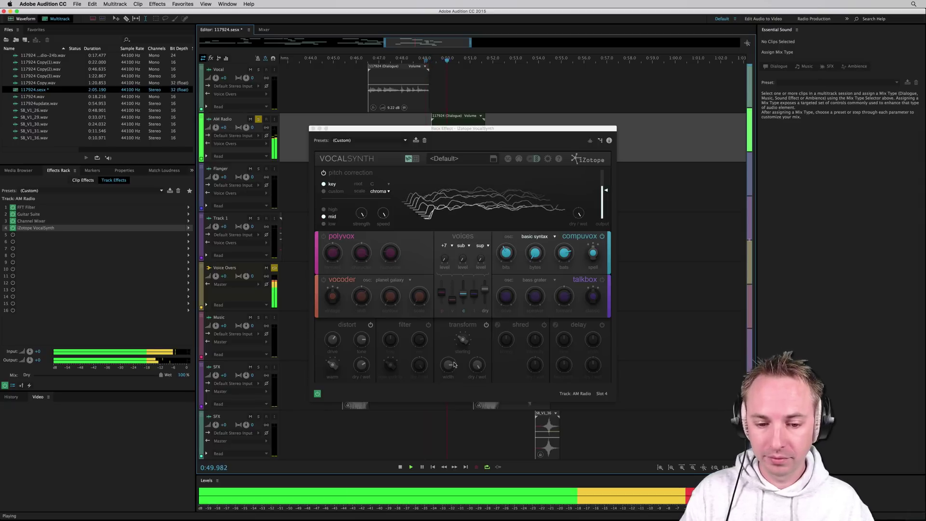
pyautogui.press('space')
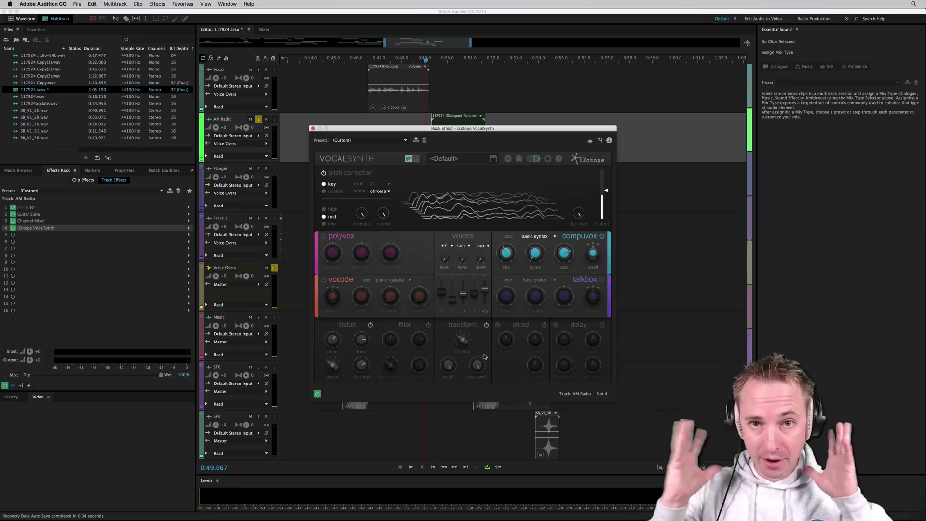
# - Switch Transform off and Shred on, then audition the dialogue with Shred
pyautogui.click(486, 325)
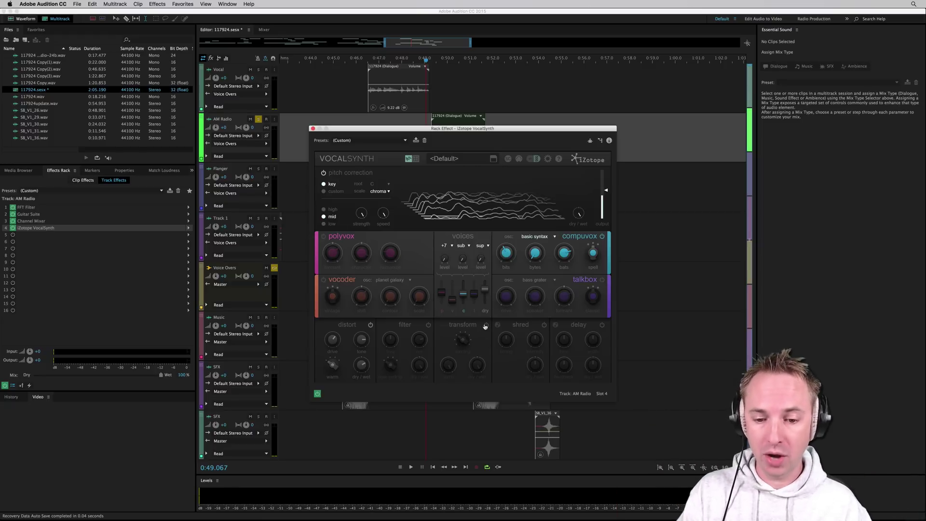
pyautogui.click(544, 326)
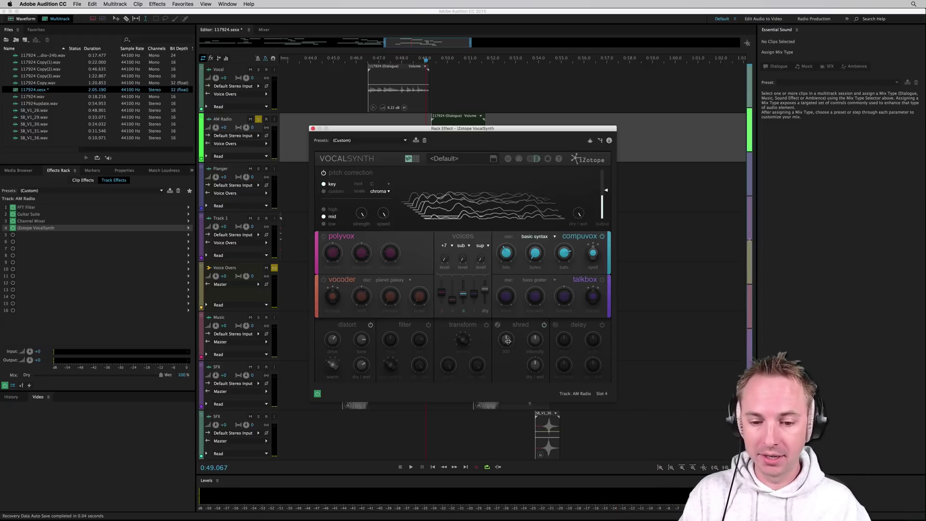
pyautogui.press('space')
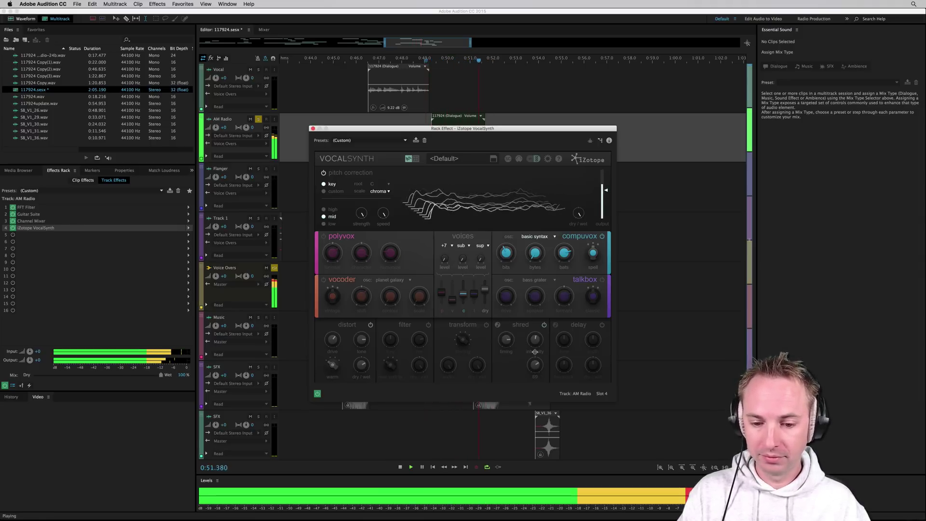
pyautogui.press('space')
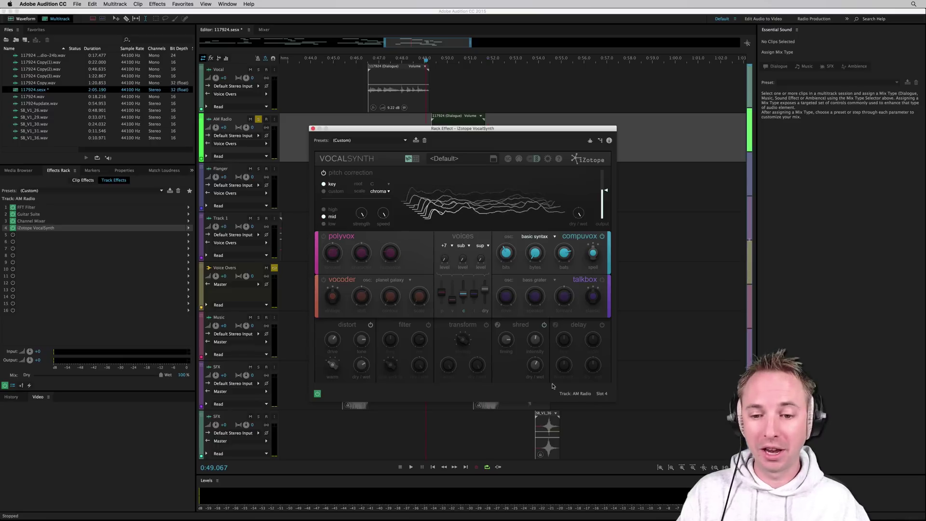
# - Swap Shred for the Delay effect and play the dialogue to hear the delay
pyautogui.click(543, 326)
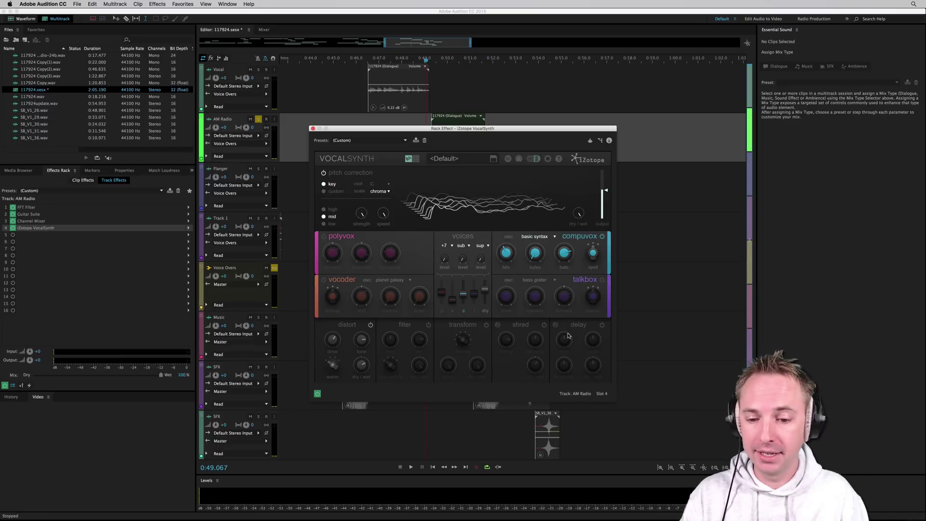
pyautogui.click(602, 326)
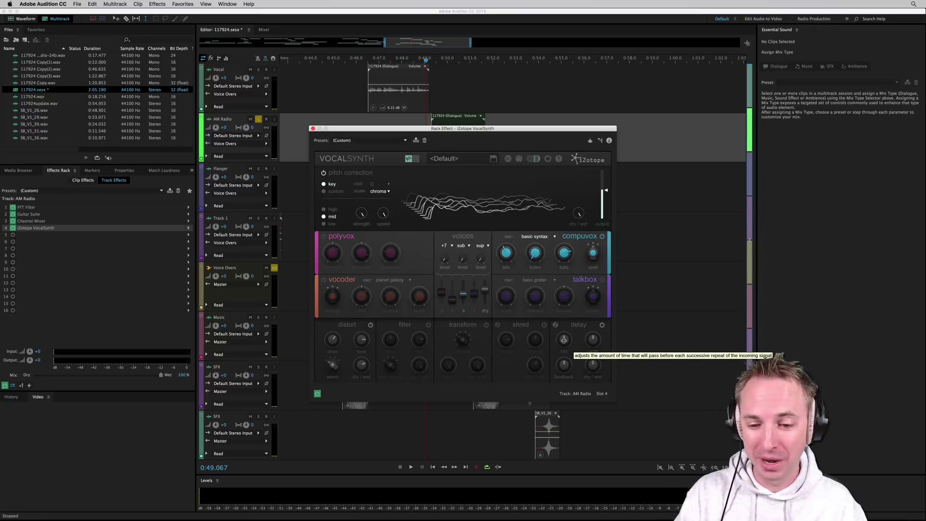
pyautogui.press('space')
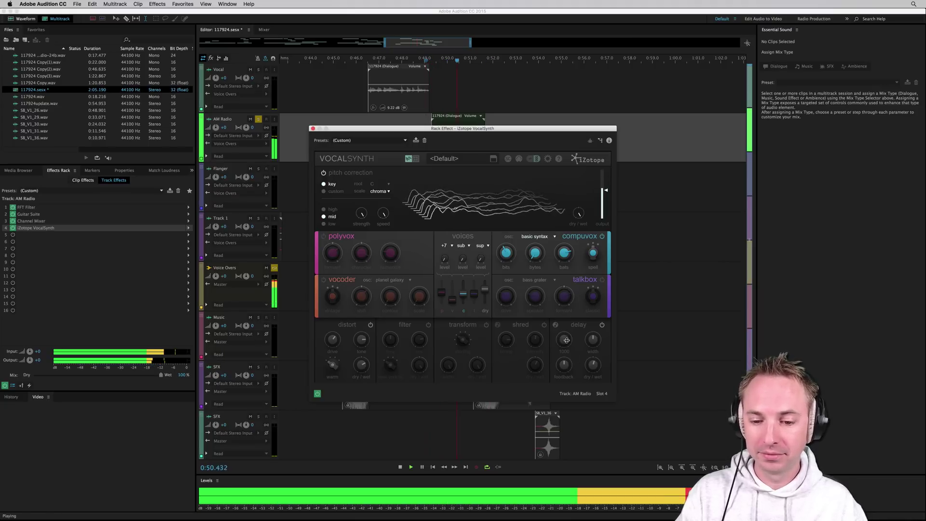
pyautogui.press('space')
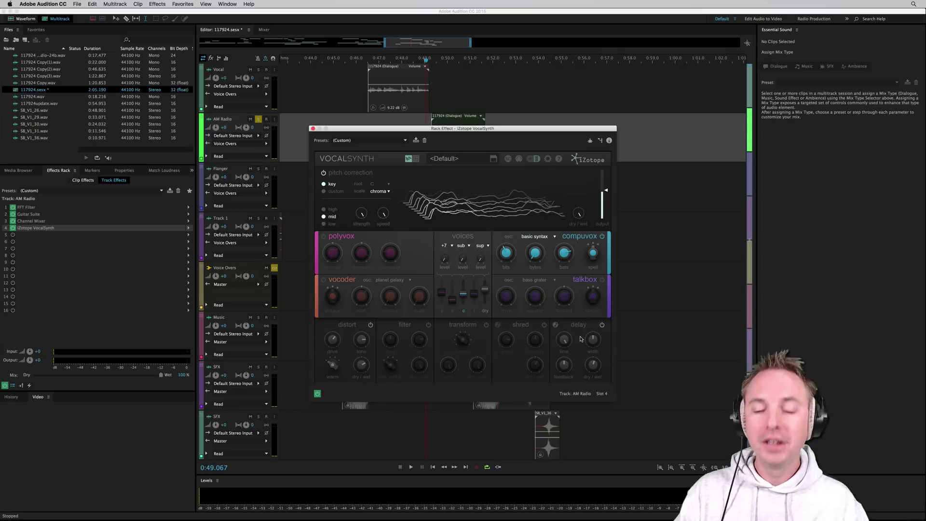
pyautogui.moveTo(592, 340)
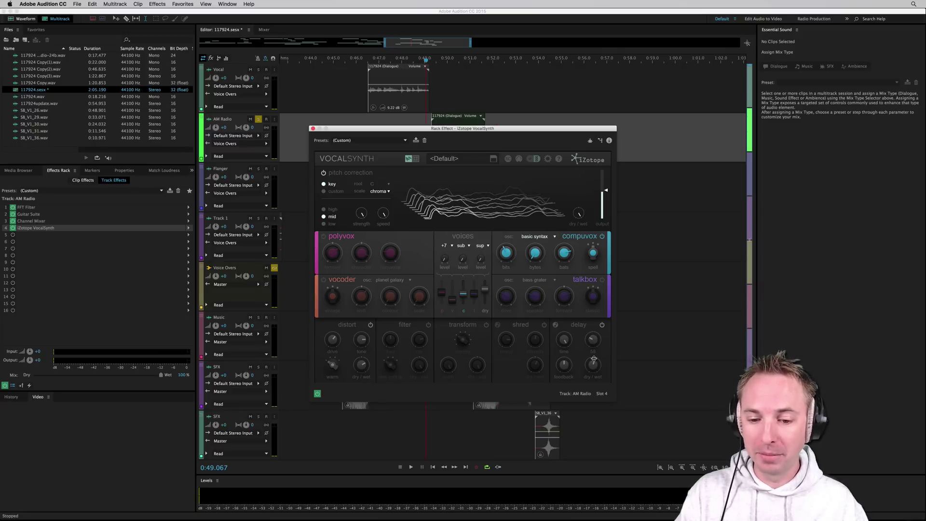
pyautogui.moveTo(563, 371)
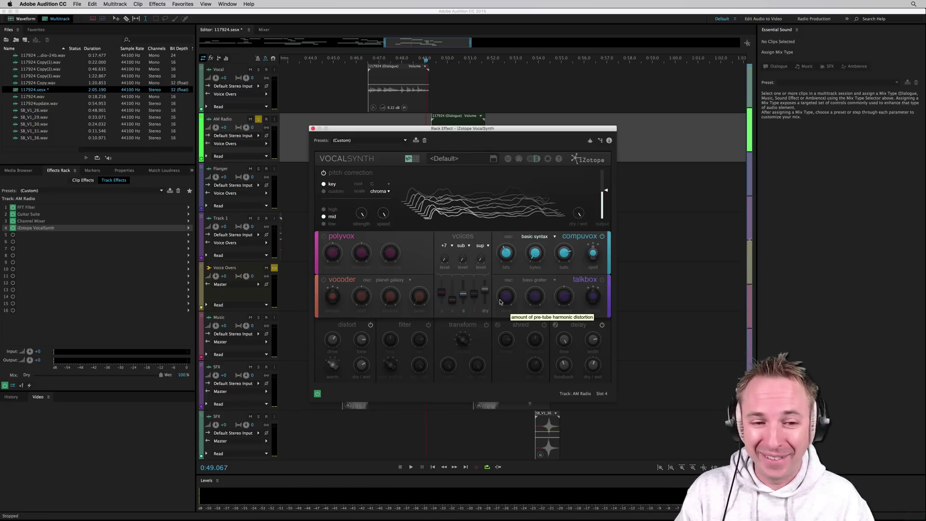
# - Load the Avant-Garde preset Computer Style from the VocalSynth preset browser and audition it
pyautogui.click(493, 160)
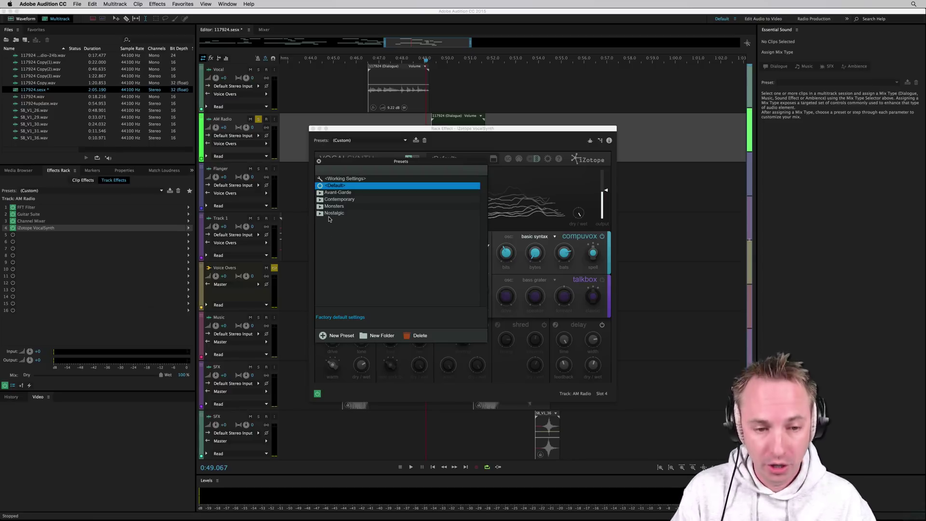
pyautogui.click(319, 193)
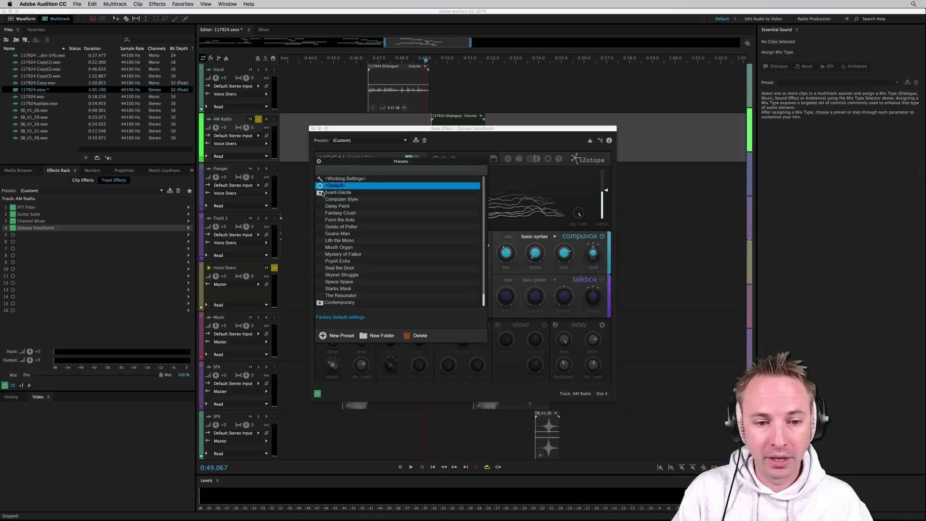
pyautogui.click(340, 200)
pyautogui.press('space')
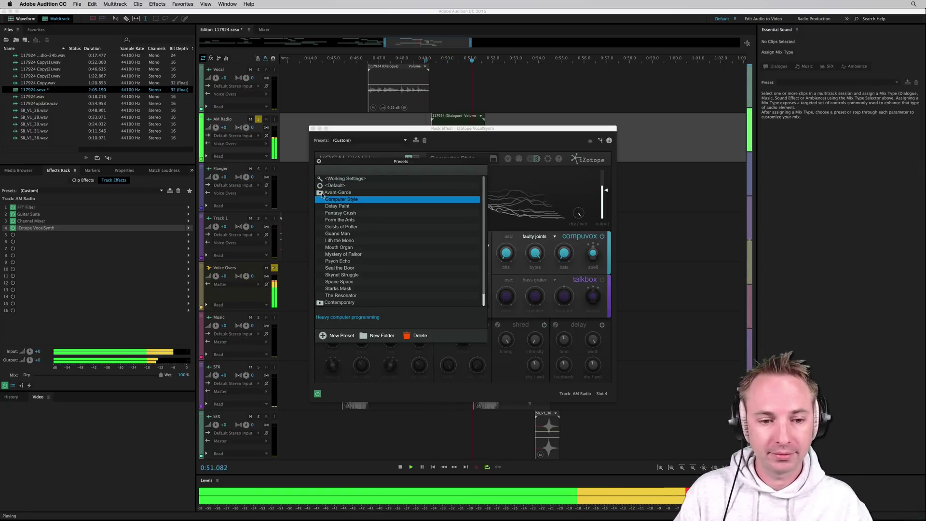
pyautogui.press('space')
# - Audition the Contemporary presets Minor Dreams and Penta Tonics on the dialogue
pyautogui.click(320, 193)
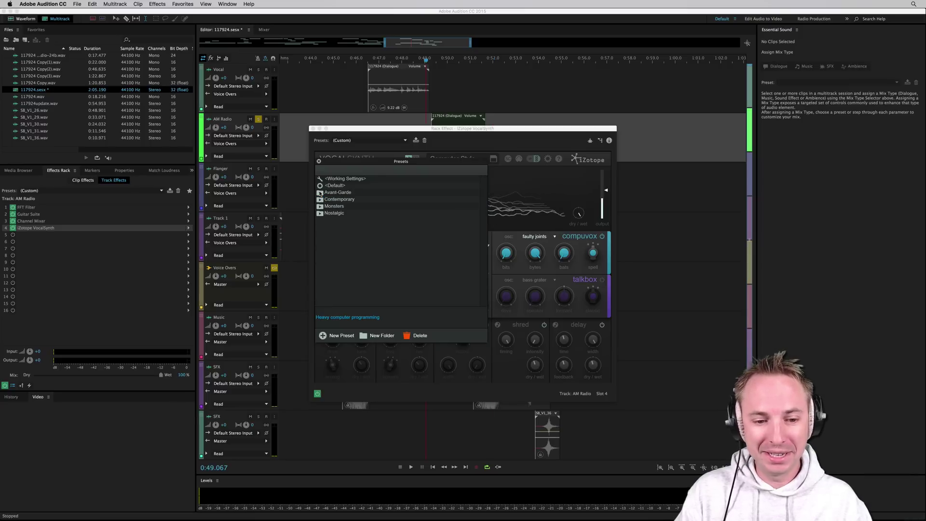
pyautogui.click(319, 200)
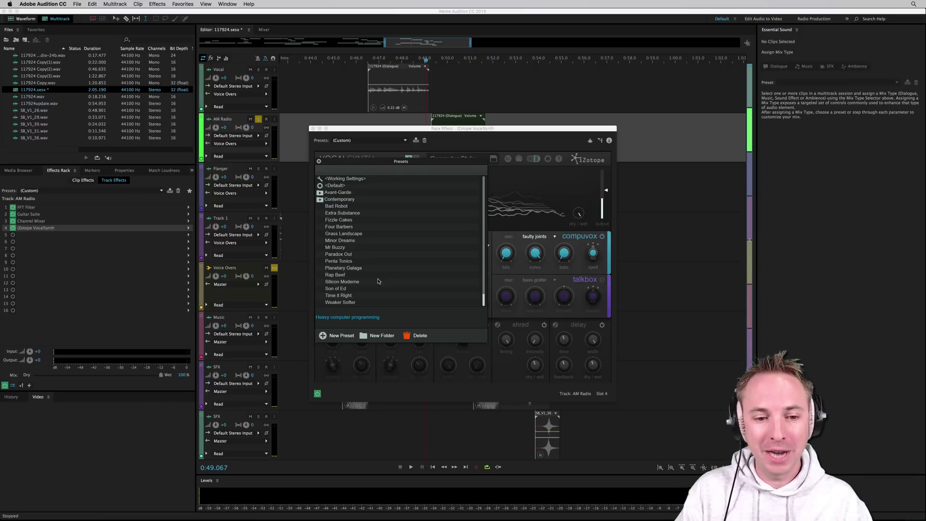
pyautogui.click(345, 241)
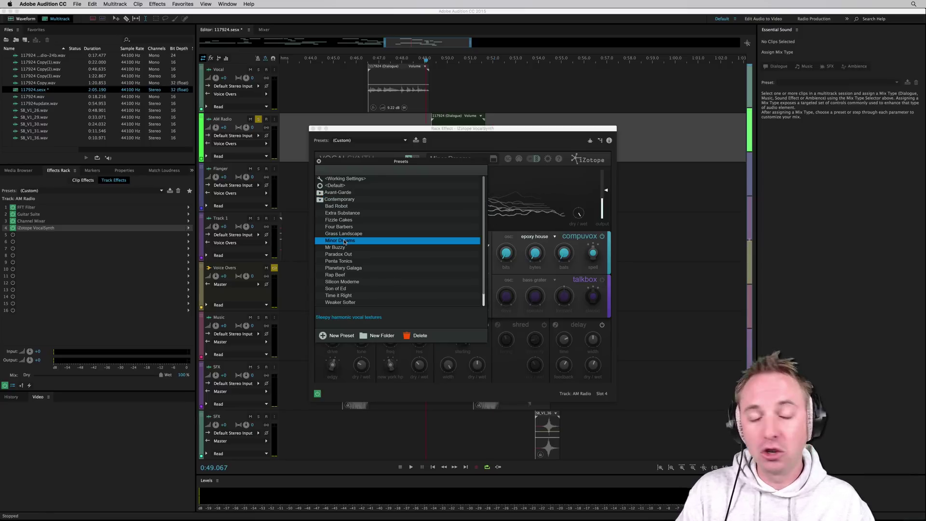
pyautogui.press('space')
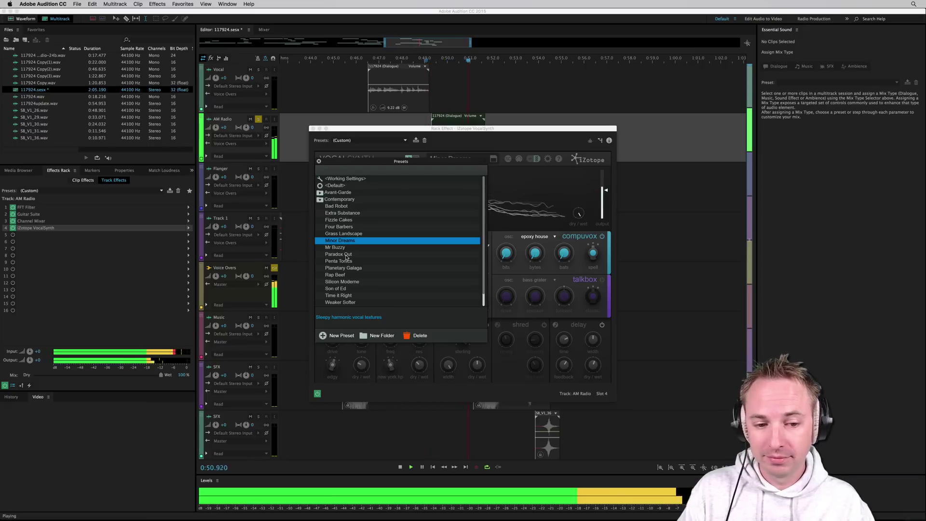
pyautogui.click(346, 261)
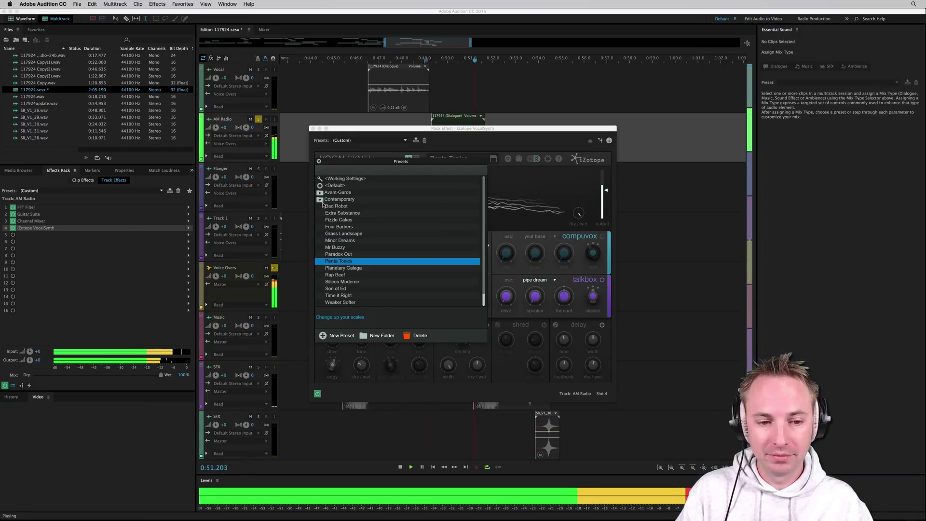
pyautogui.press('space')
# - Audition the Monsters presets Skinny Dog and VCR Monsters, keeping VCR Monsters loaded
pyautogui.click(320, 199)
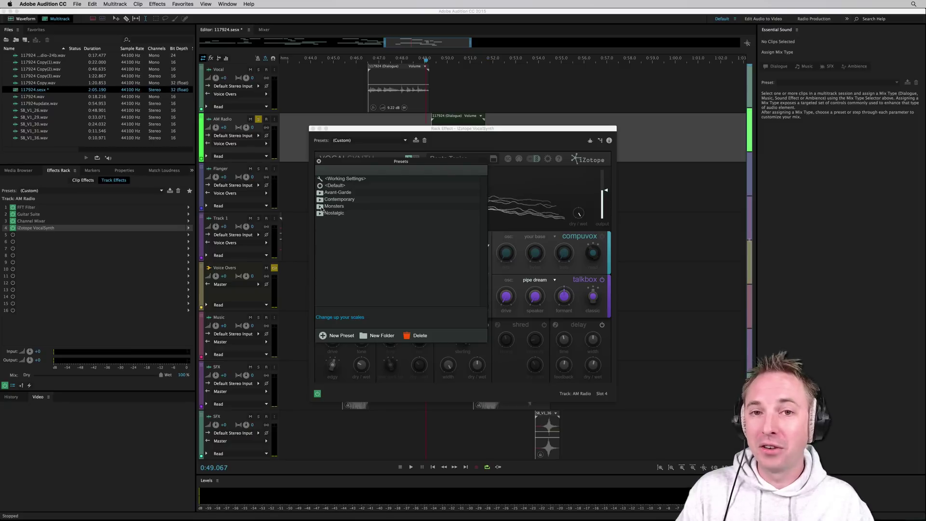
pyautogui.click(320, 206)
pyautogui.scroll(-1, 351, 260)
pyautogui.click(344, 254)
pyautogui.press('space')
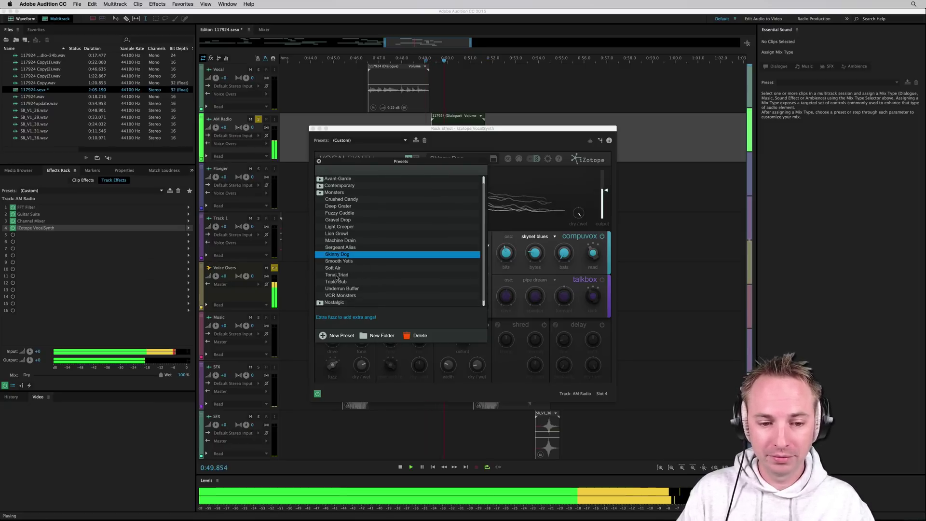
pyautogui.press('space')
pyautogui.click(341, 296)
pyautogui.press('space')
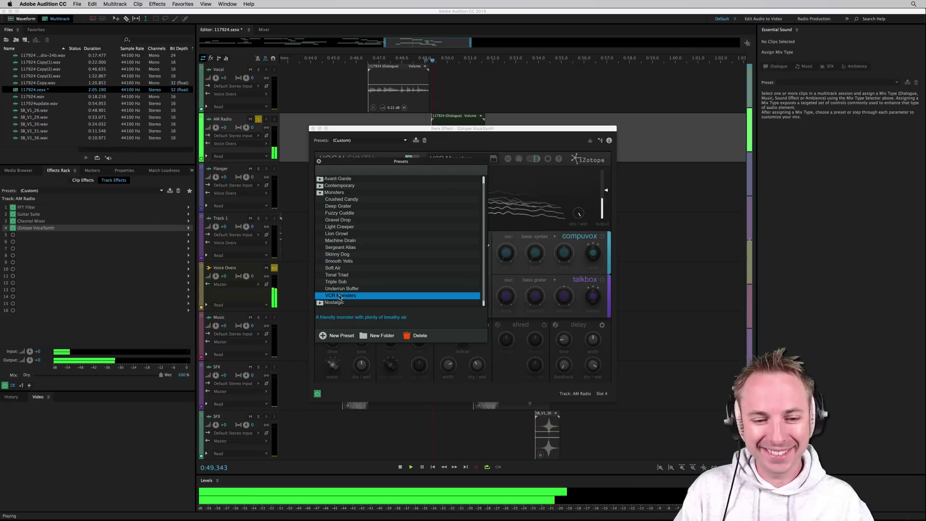
pyautogui.press('space')
pyautogui.click(320, 192)
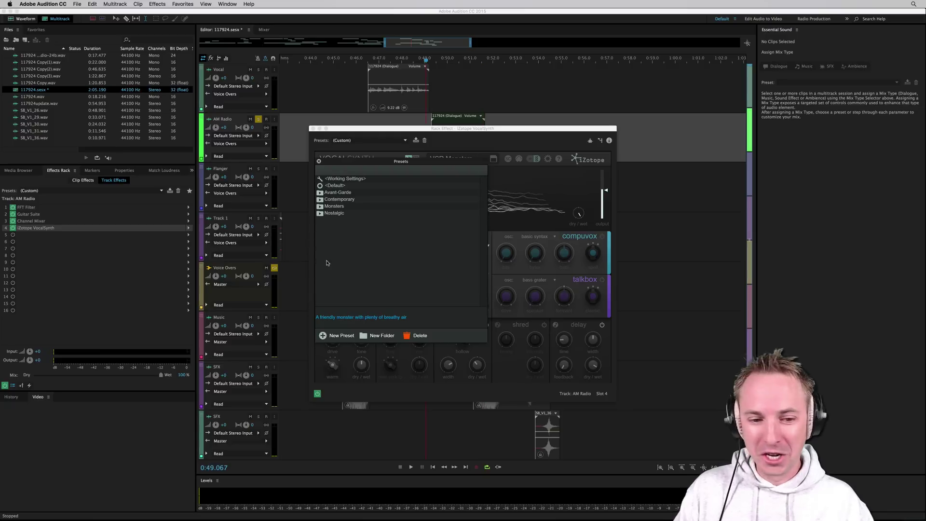
# - Audition the Nostalgic presets Chicky Boom, Maton Auto and Robot Waiting on the dialogue
pyautogui.click(320, 213)
pyautogui.click(337, 220)
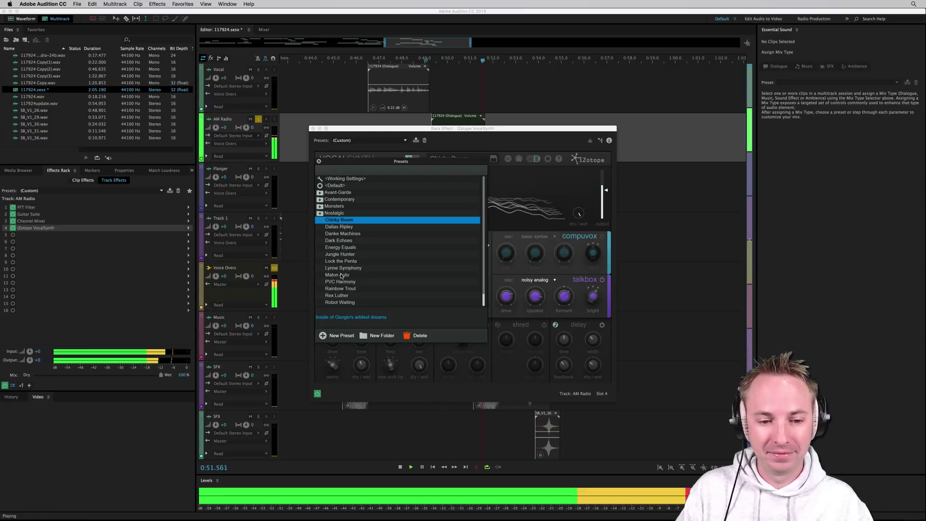
pyautogui.click(340, 275)
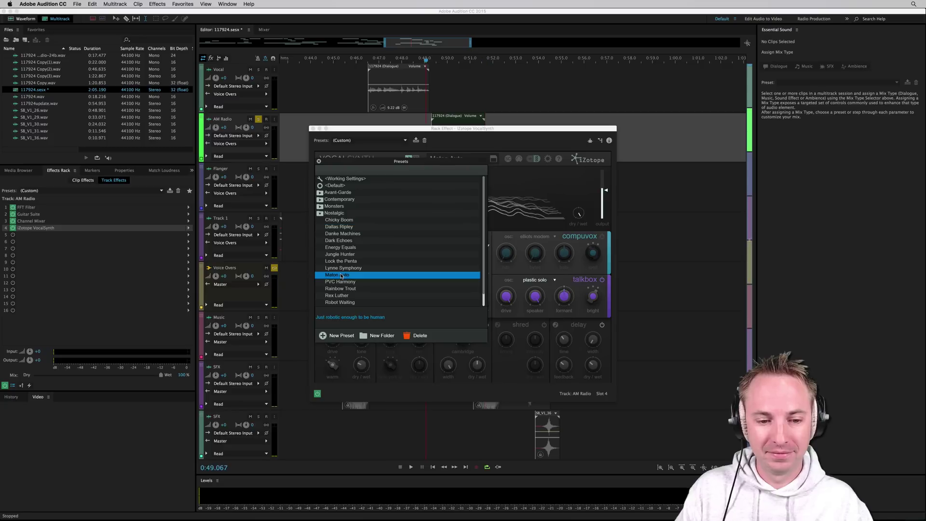
pyautogui.press('space')
pyautogui.click(345, 303)
pyautogui.press('space')
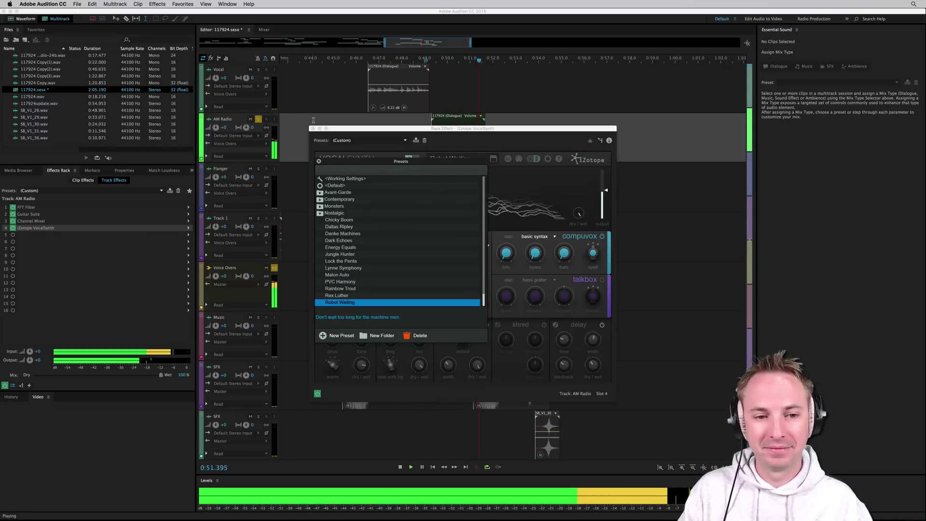
pyautogui.press('space')
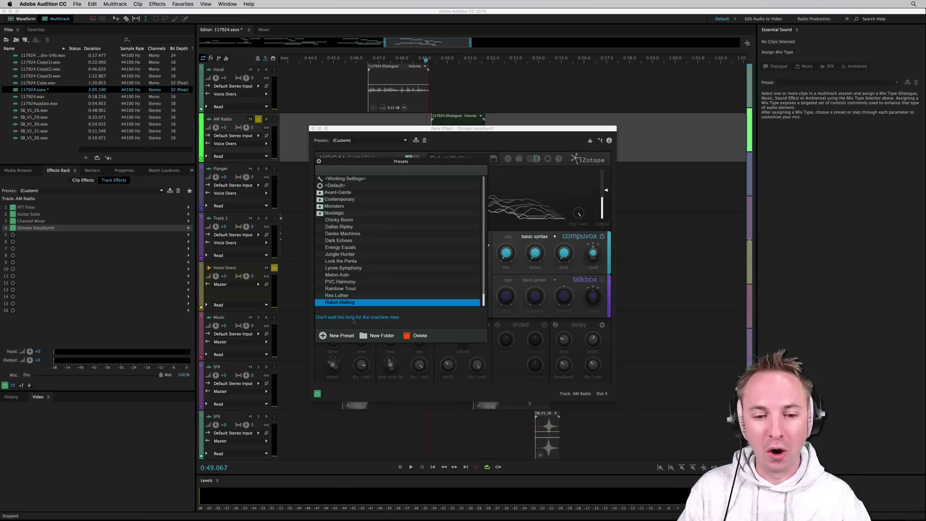
# - Try Rex Luther, then load Rainbow Trout and play the dialogue with it
pyautogui.click(342, 296)
pyautogui.click(343, 289)
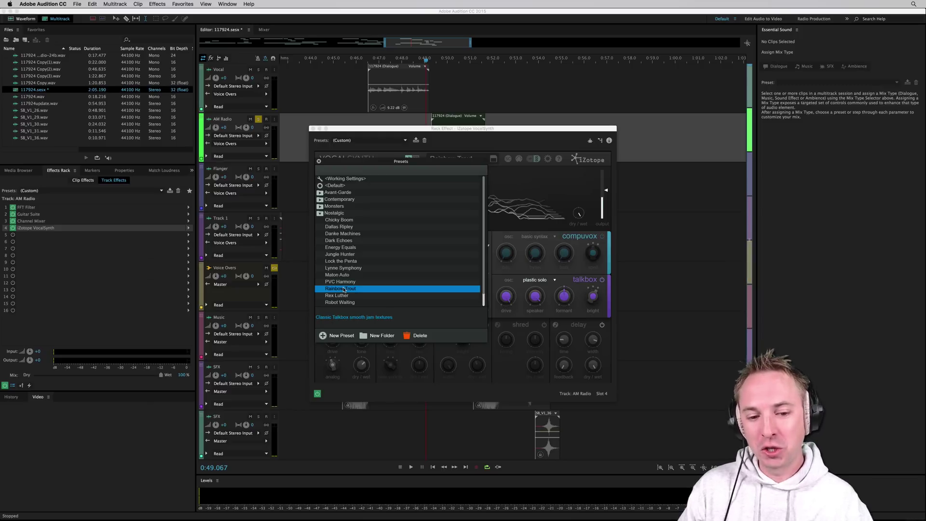
pyautogui.press('space')
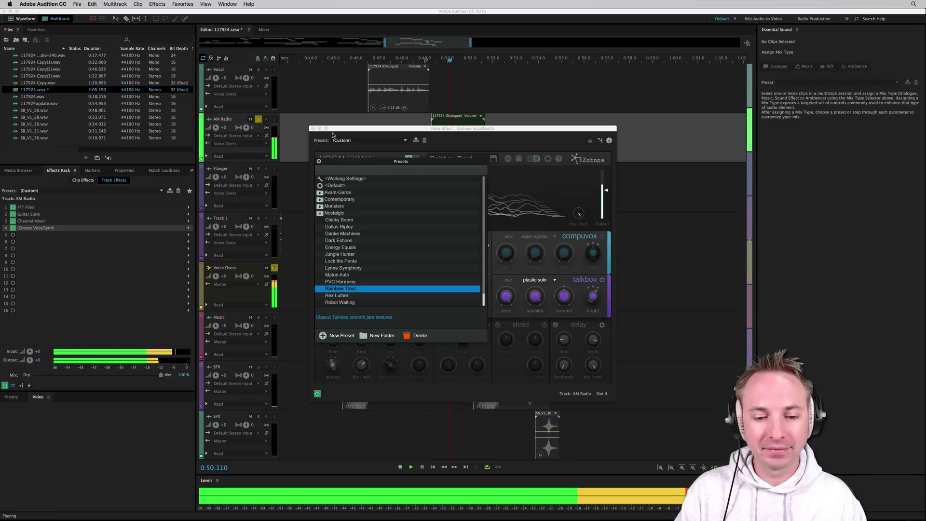
pyautogui.press('space')
pyautogui.click(319, 162)
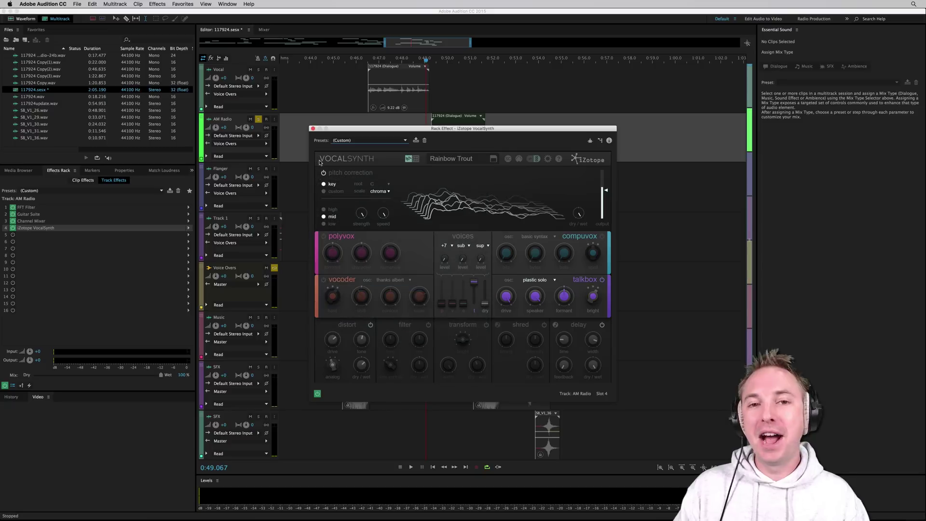